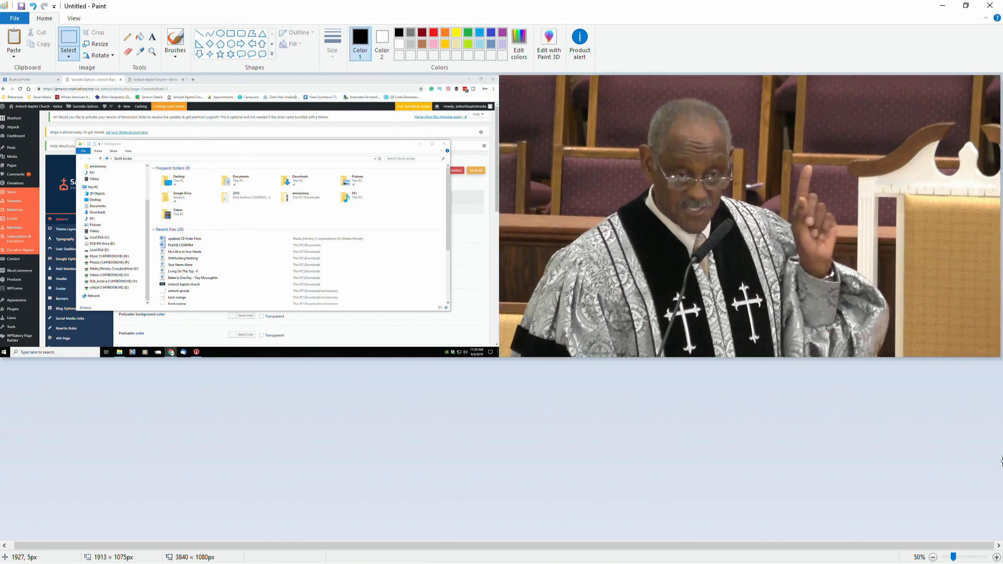
Crop the canvas to the selected video frame and save it on the Desktop as 03242019 in PNG format.
click(94, 33)
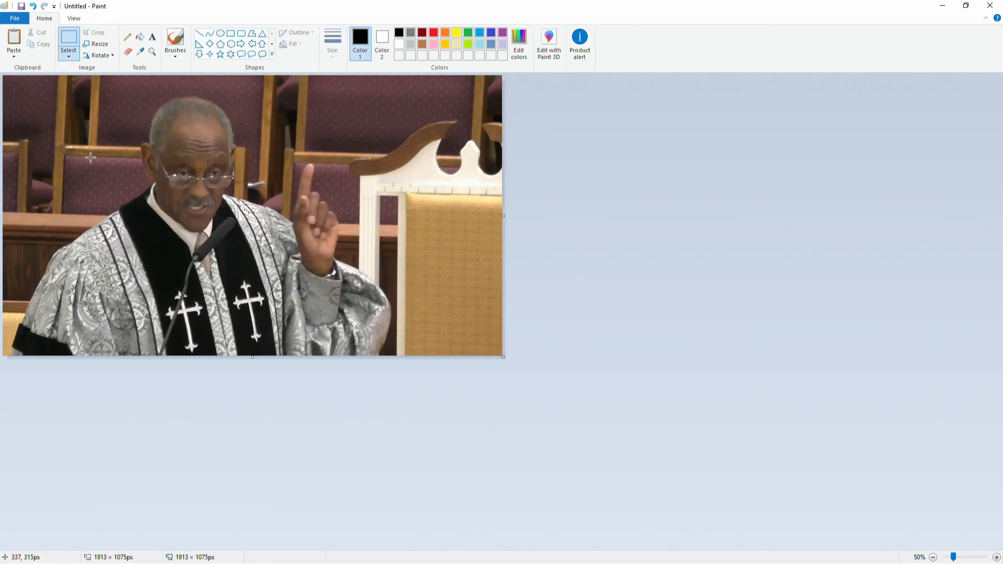
click(21, 7)
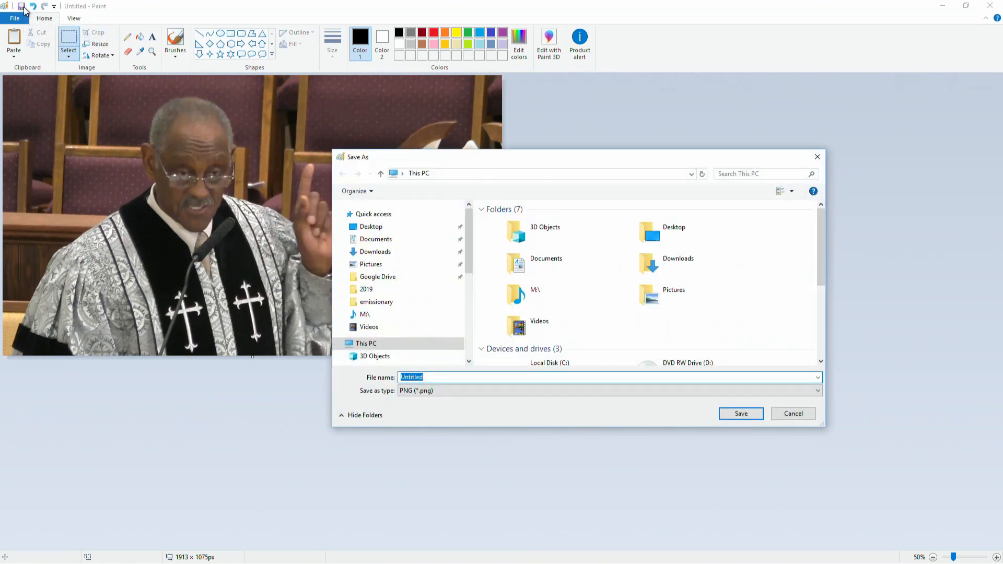
text(03242019)
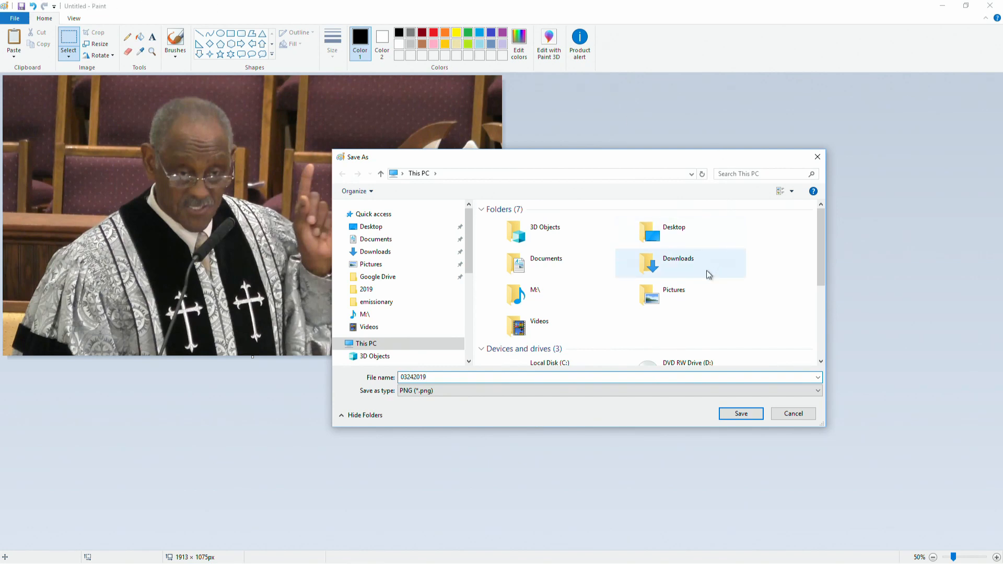
double_click(679, 230)
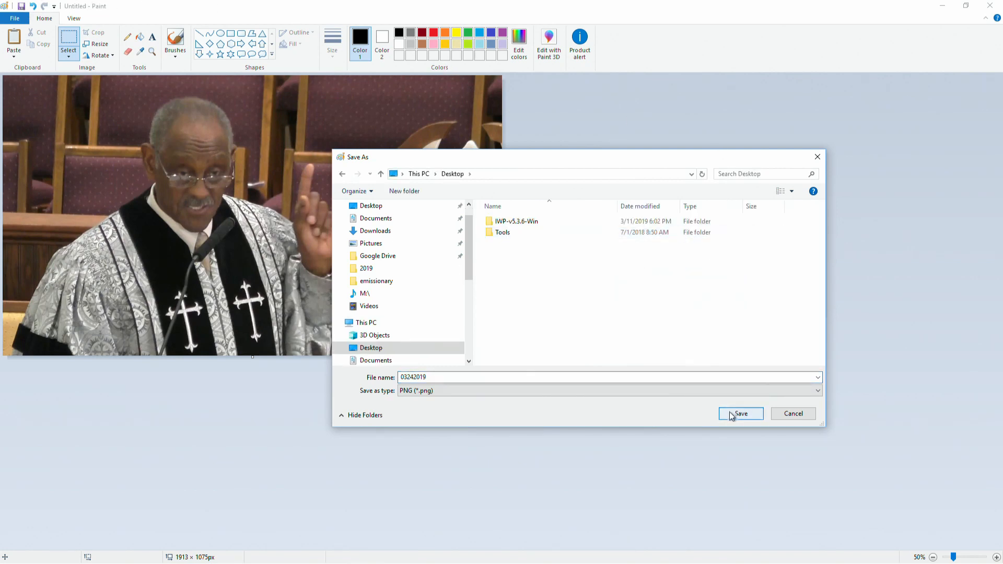
click(731, 414)
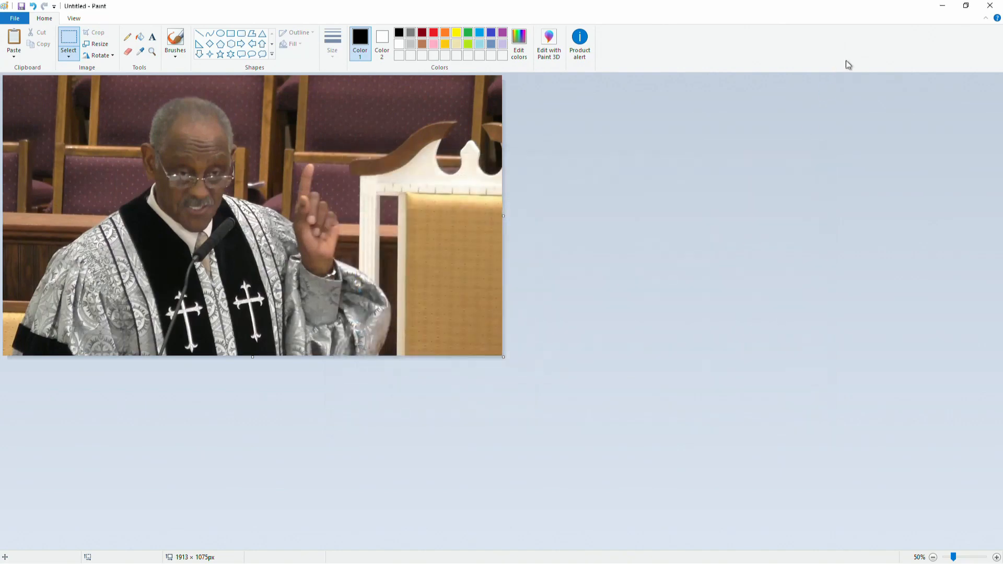
Minimize Paint, close the Vimeo video settings tab, and switch to the Canva thumbnail design tab.
click(939, 12)
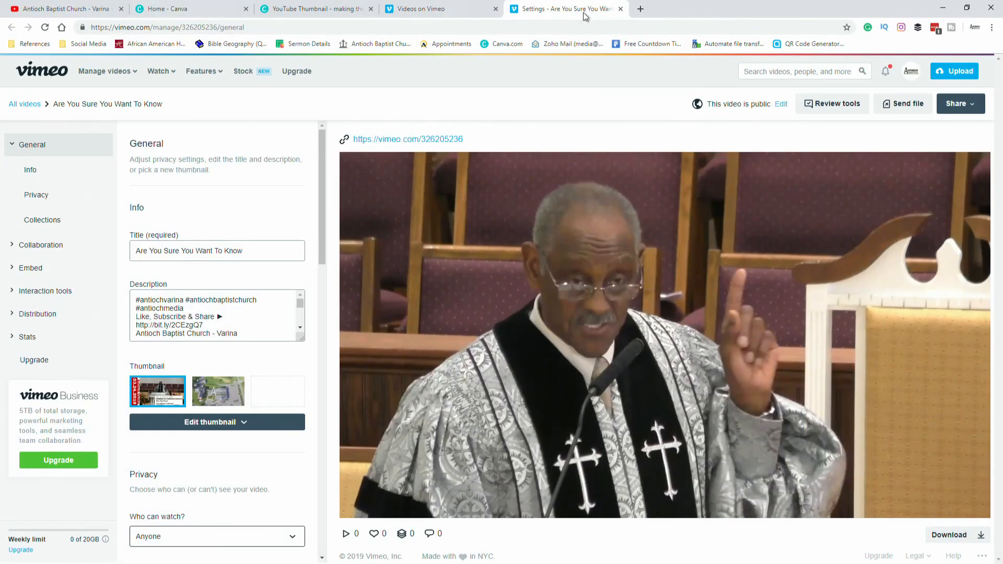
click(620, 10)
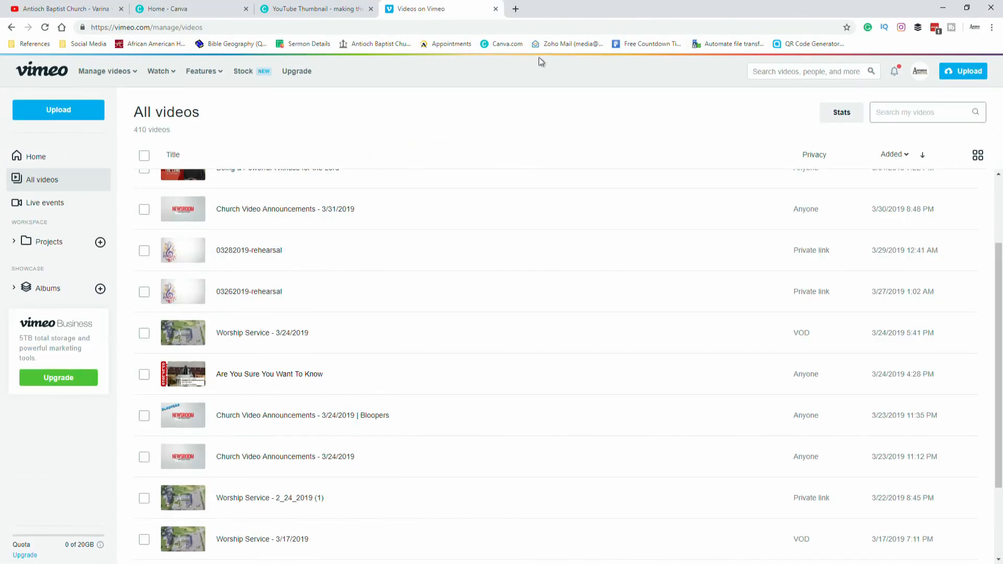
click(292, 10)
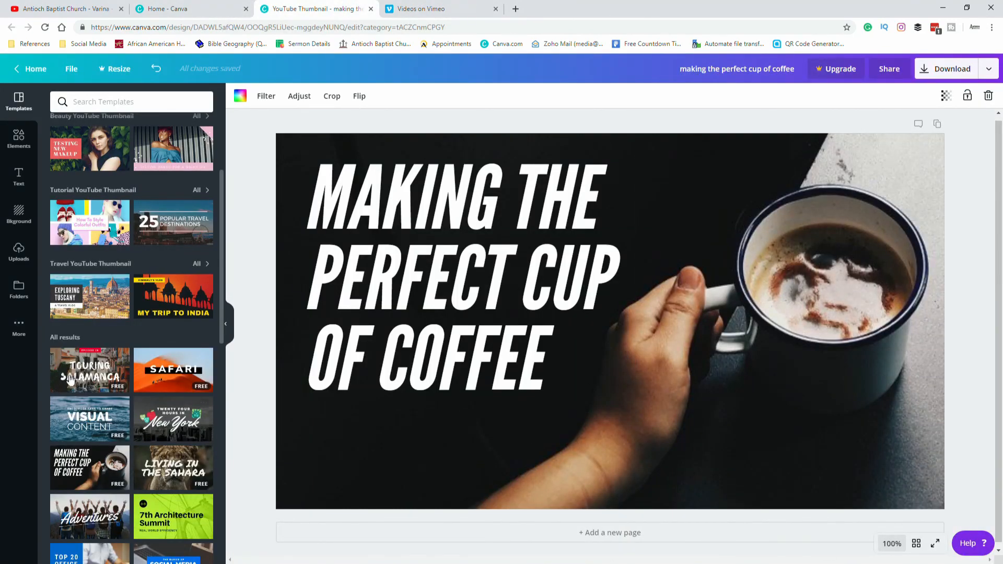
Upload the 03242019 image from the Desktop to the Canva uploads.
click(30, 261)
click(140, 104)
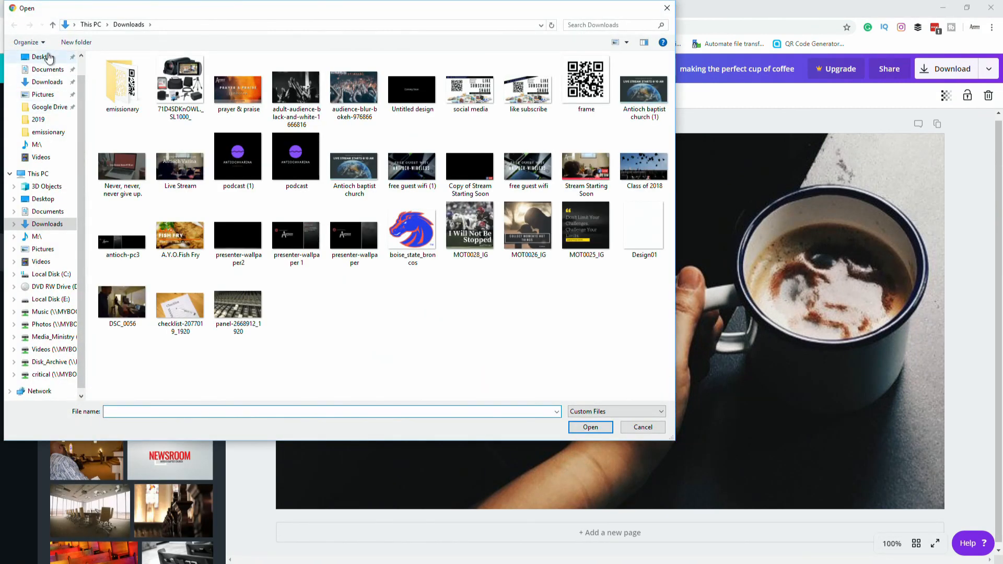
click(48, 58)
double_click(106, 97)
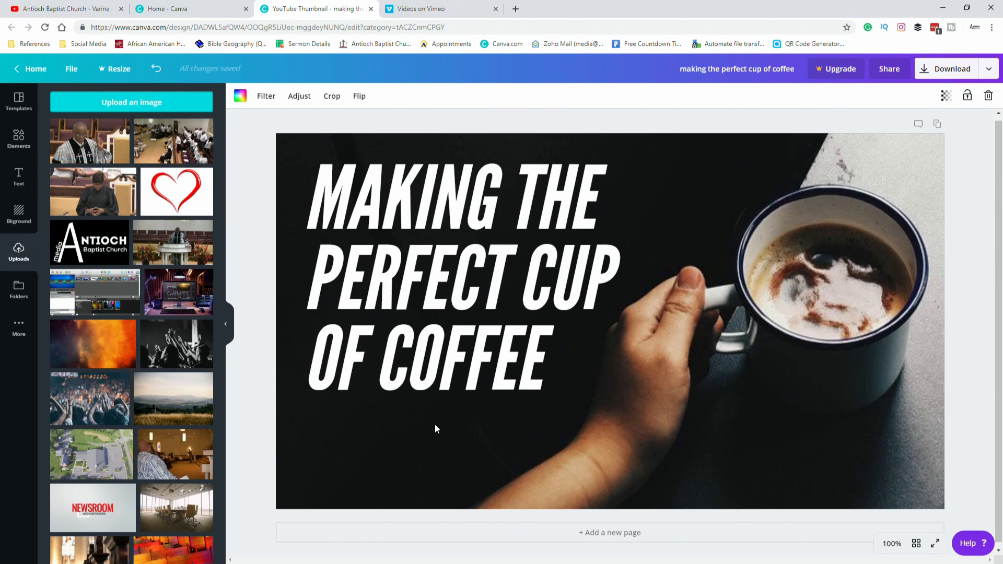
Replace the design's coffee background photo with the uploaded pastor image.
click(180, 246)
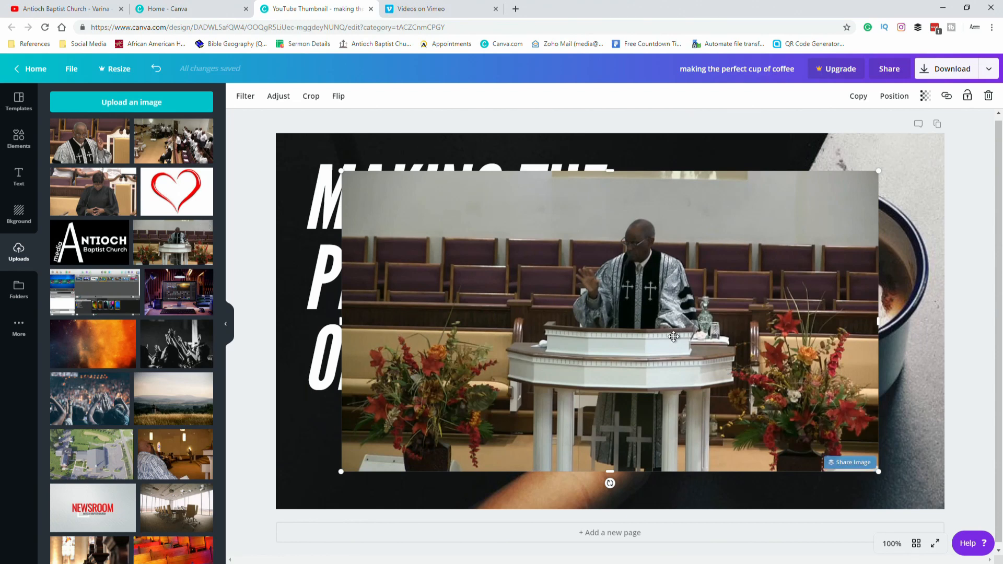
key(Delete)
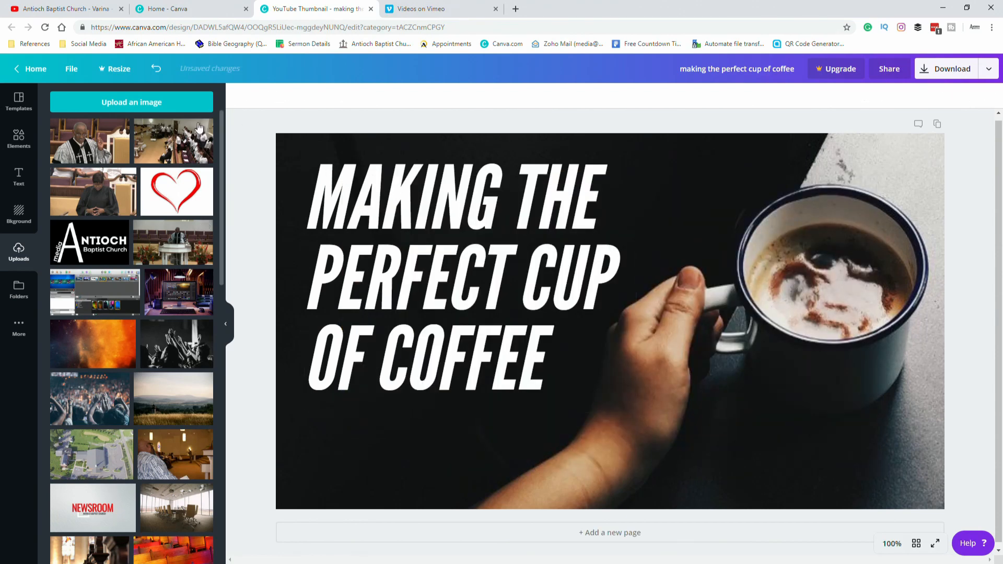
drag(115, 142, 277, 150)
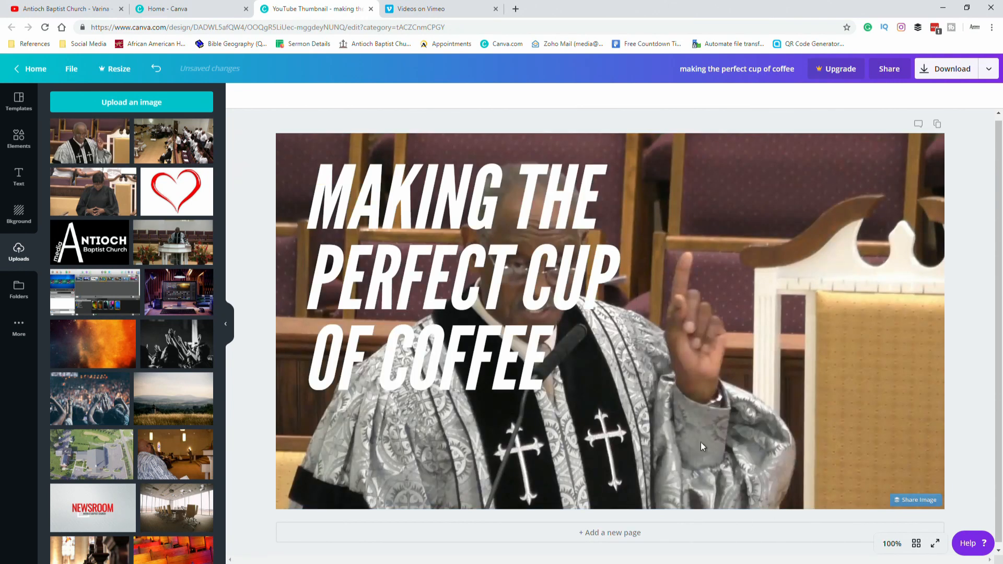
Right-align the title text "MAKING THE PERFECT CUP OF COFFEE".
click(433, 179)
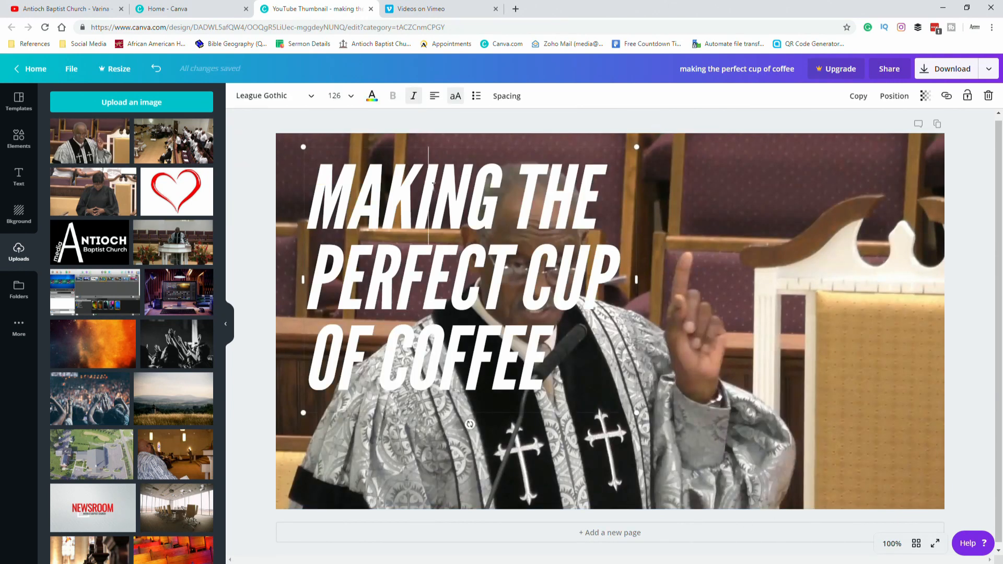
double_click(419, 222)
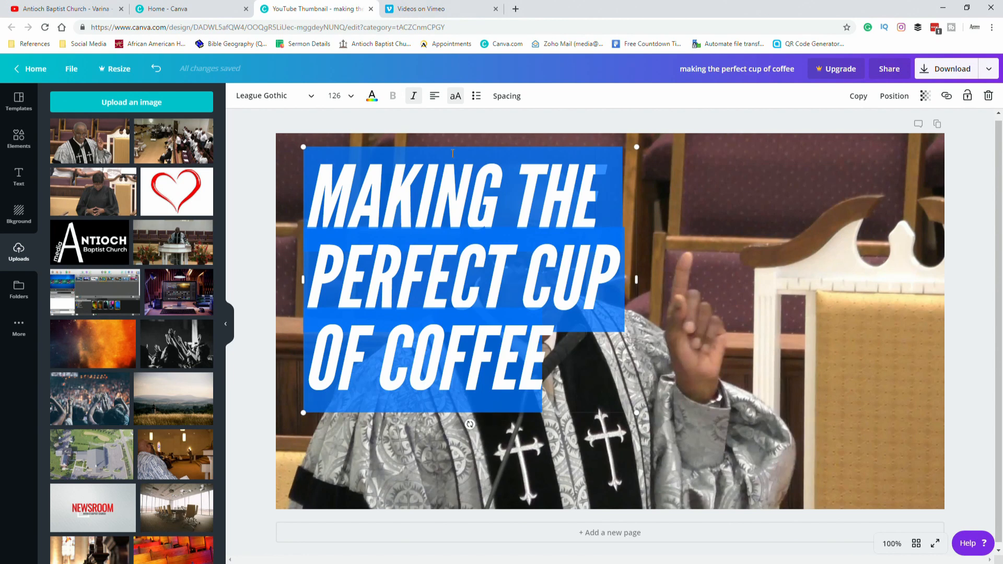
click(436, 98)
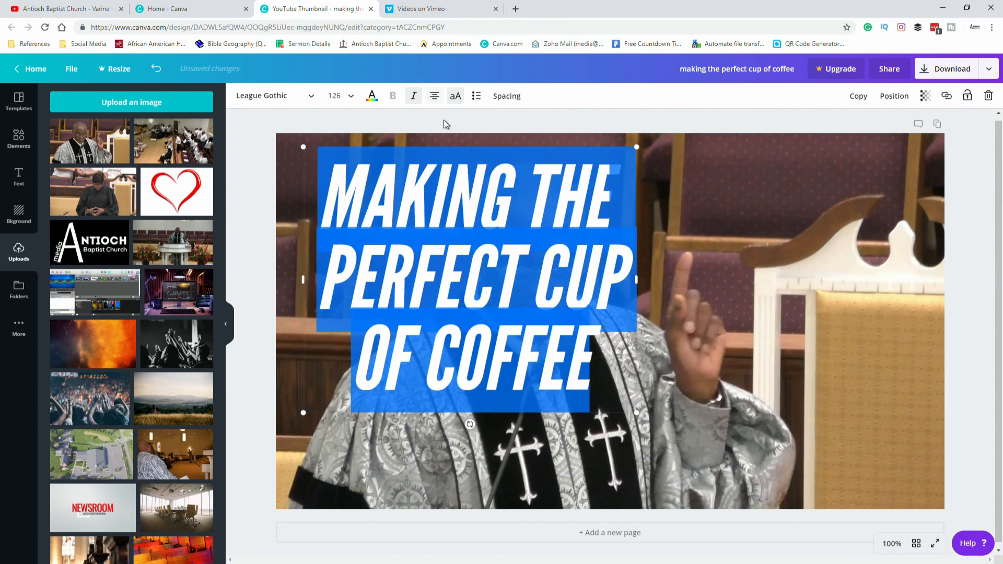
click(436, 98)
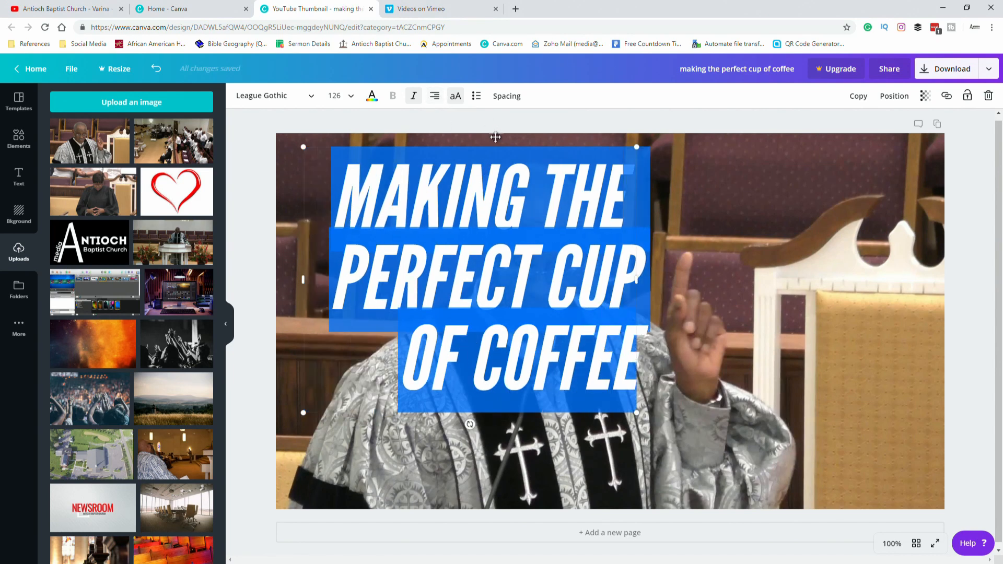
Move the title text block to the right side of the image, away from the pastor.
drag(463, 185, 490, 204)
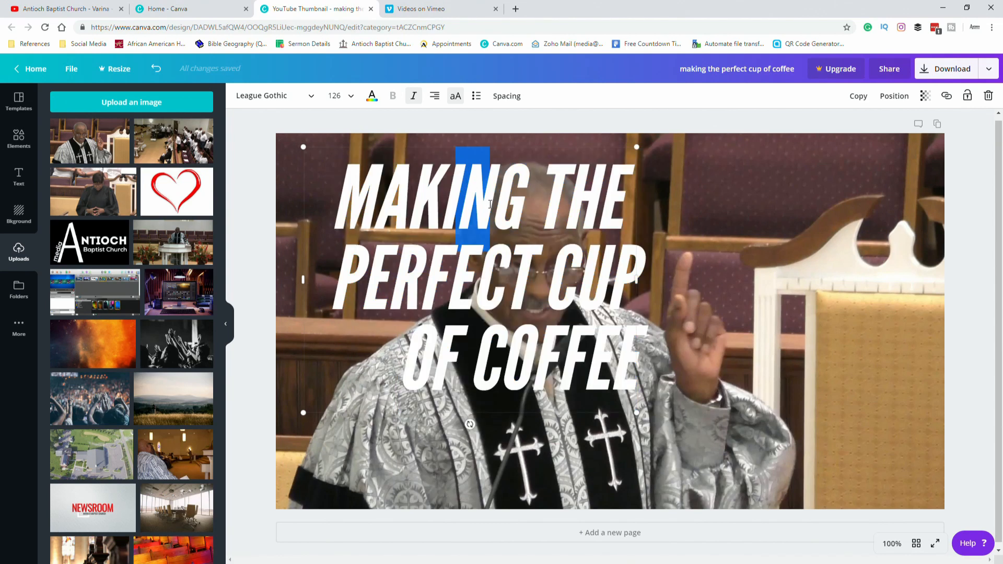
click(920, 266)
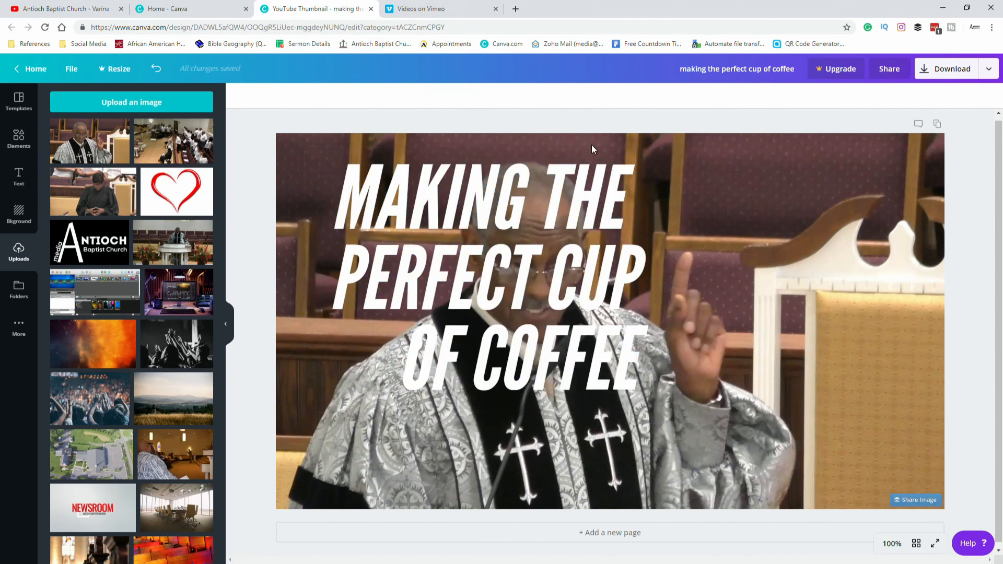
drag(621, 212, 872, 208)
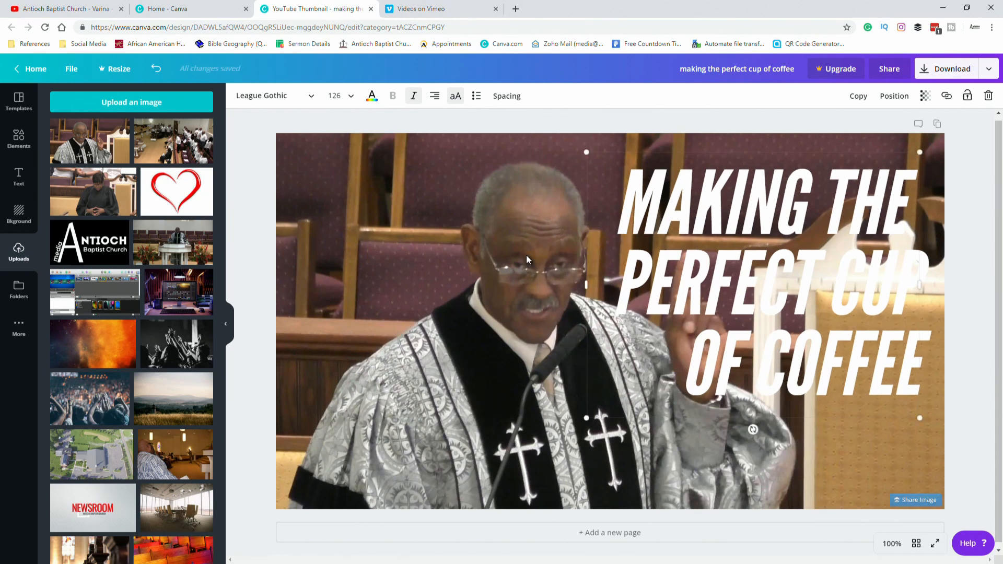
Crop and enlarge the background photo, repositioning the pastor within the frame.
click(510, 343)
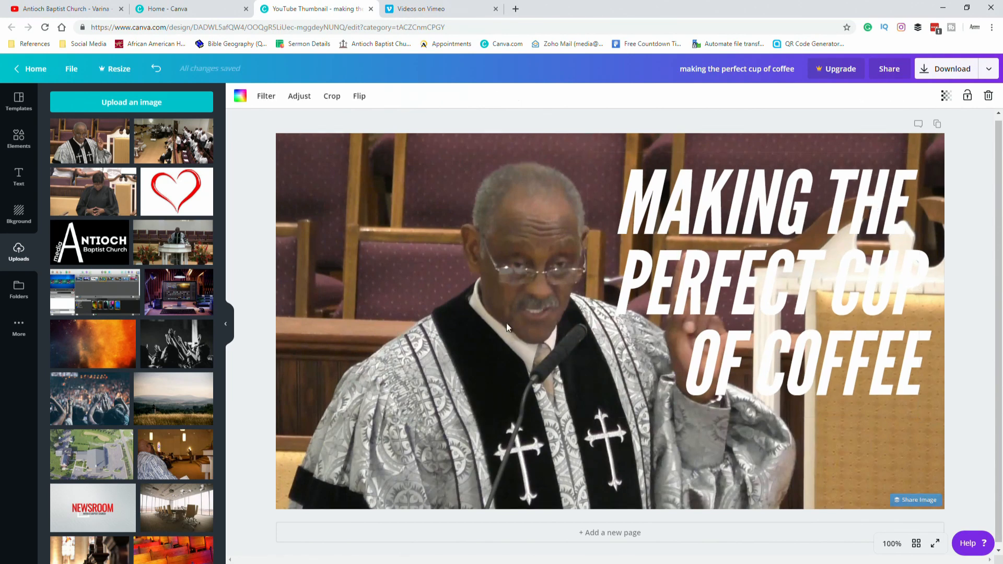
click(332, 99)
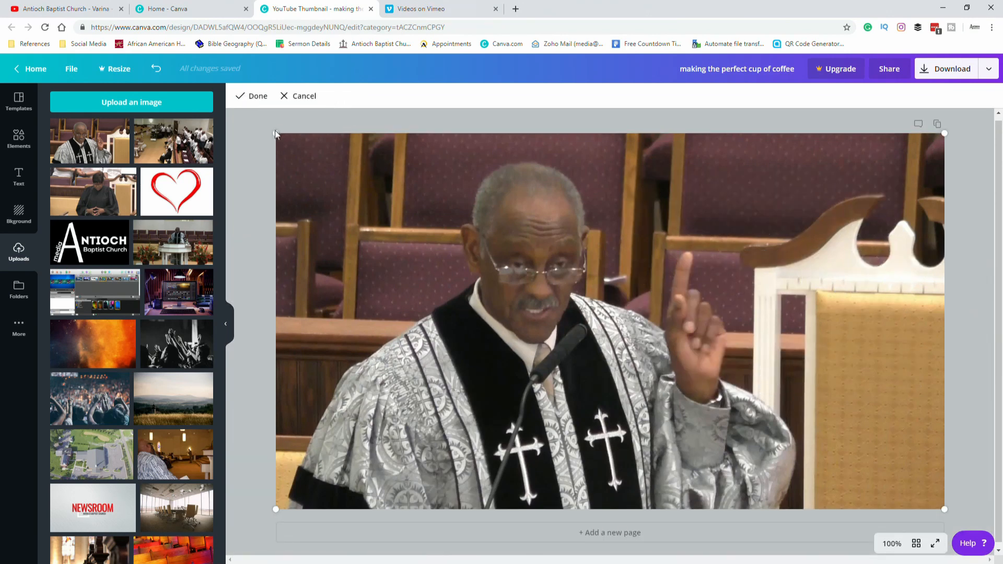
drag(276, 136, 230, 109)
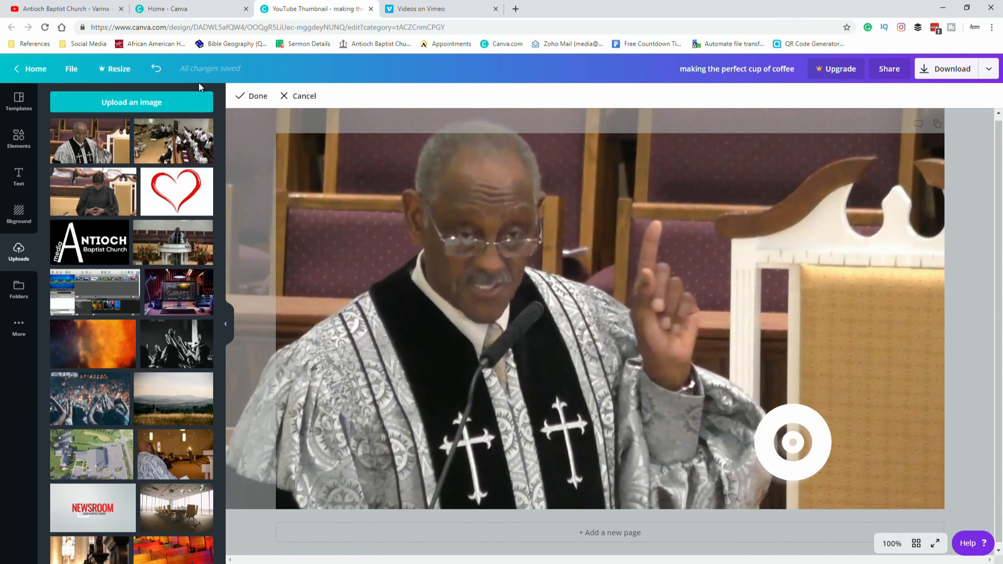
drag(410, 221, 402, 251)
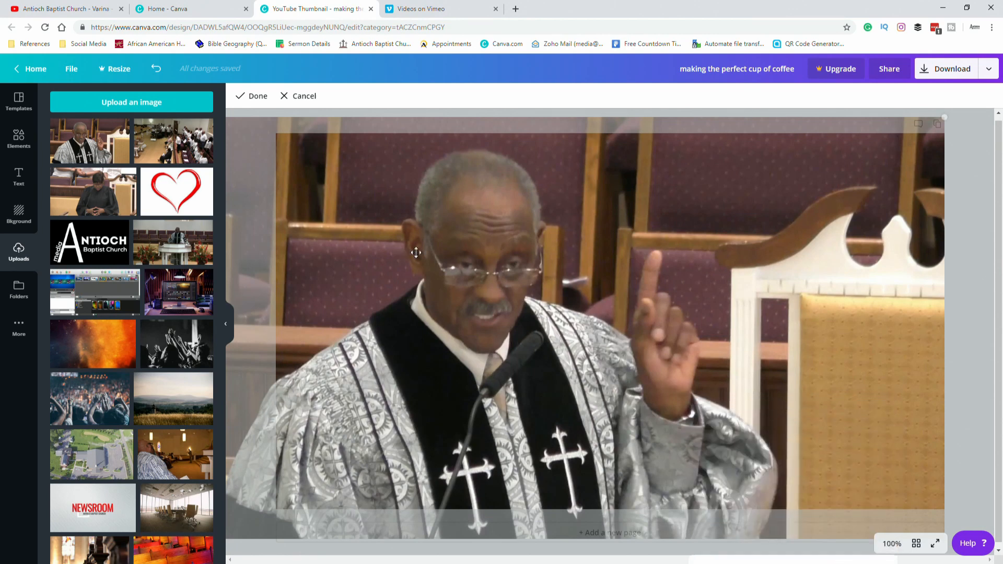
click(255, 96)
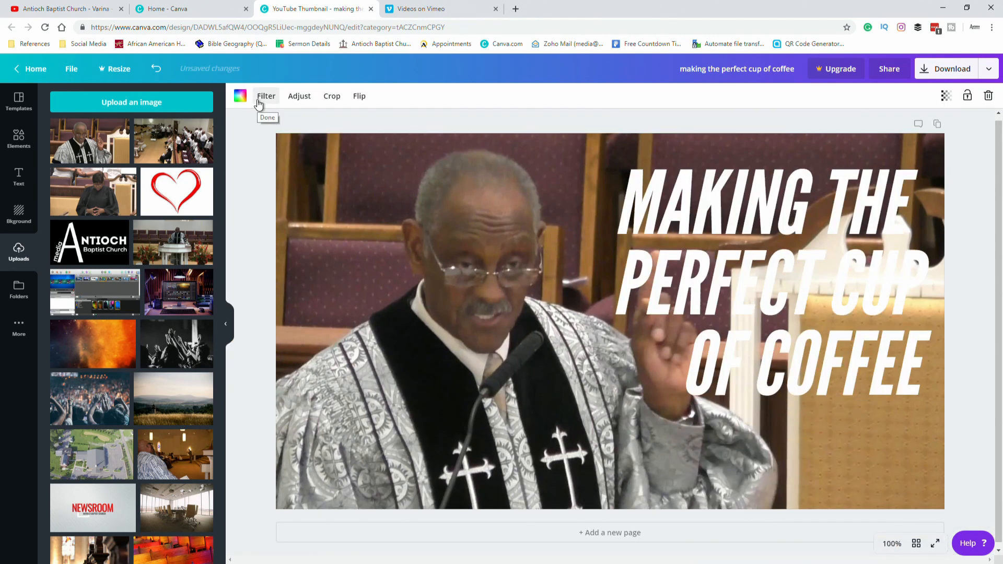
Nudge the title text slightly upward and make a copy of it.
click(816, 231)
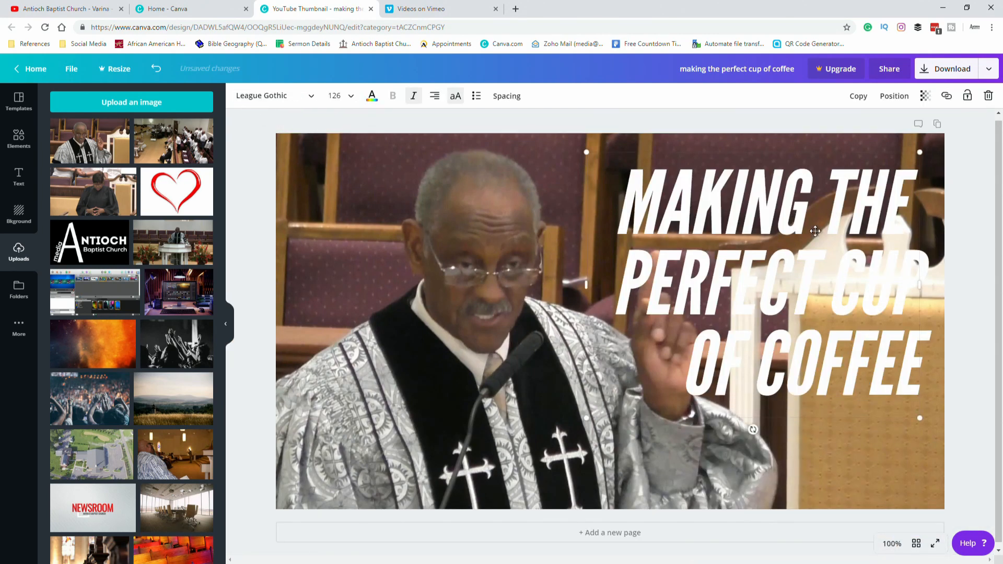
drag(816, 231, 813, 221)
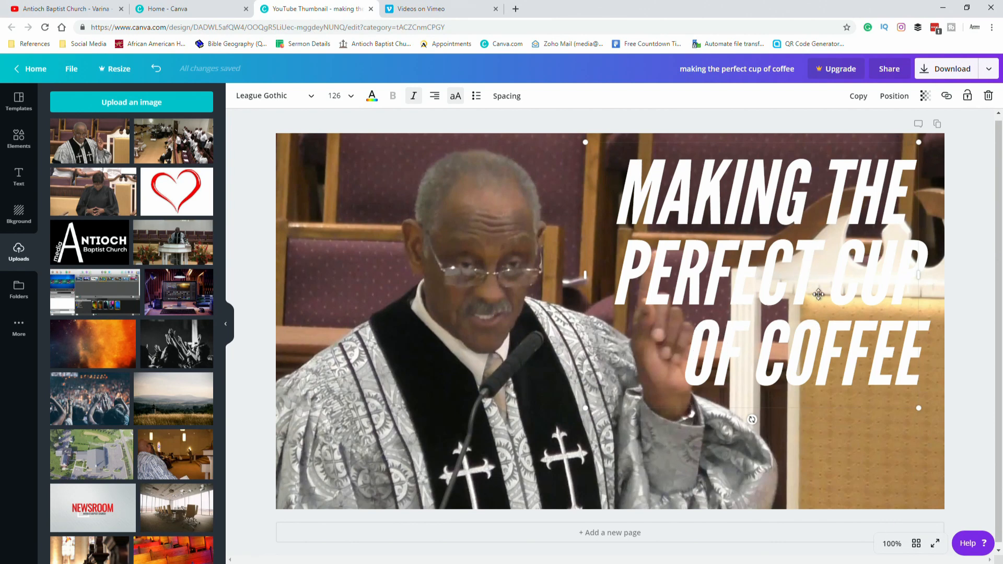
click(860, 97)
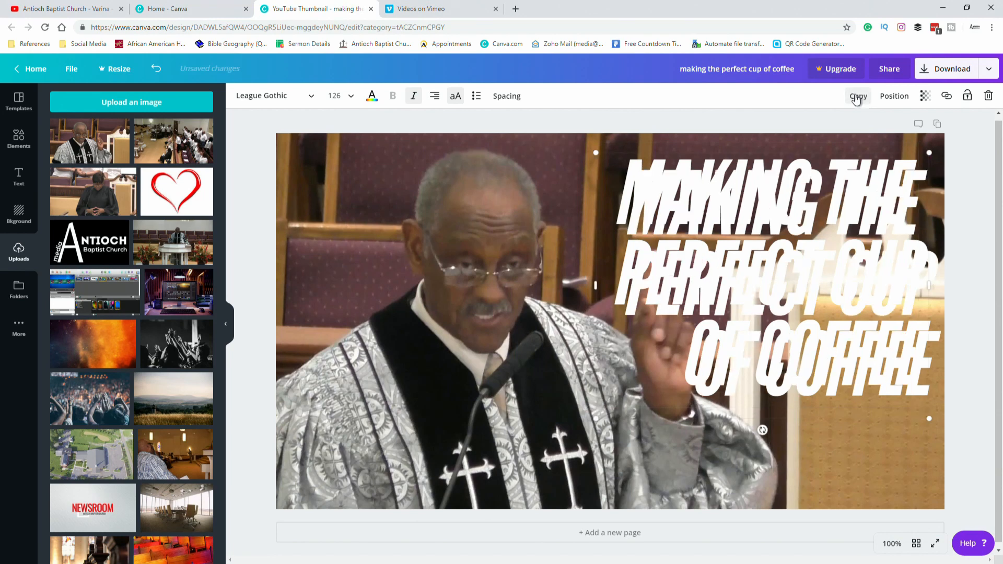
Color the copied title black and send it backward behind the white title.
click(371, 97)
click(69, 172)
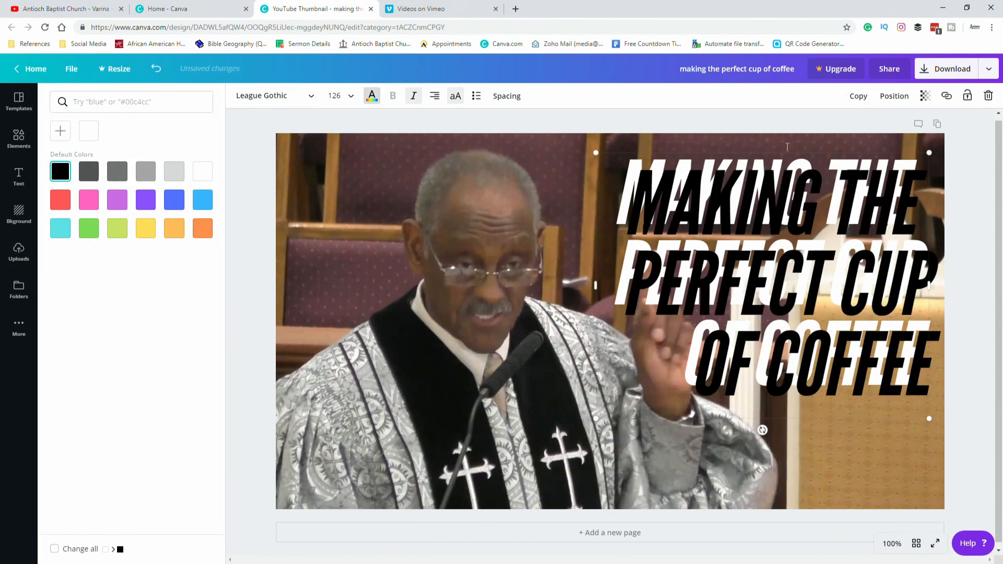
click(892, 100)
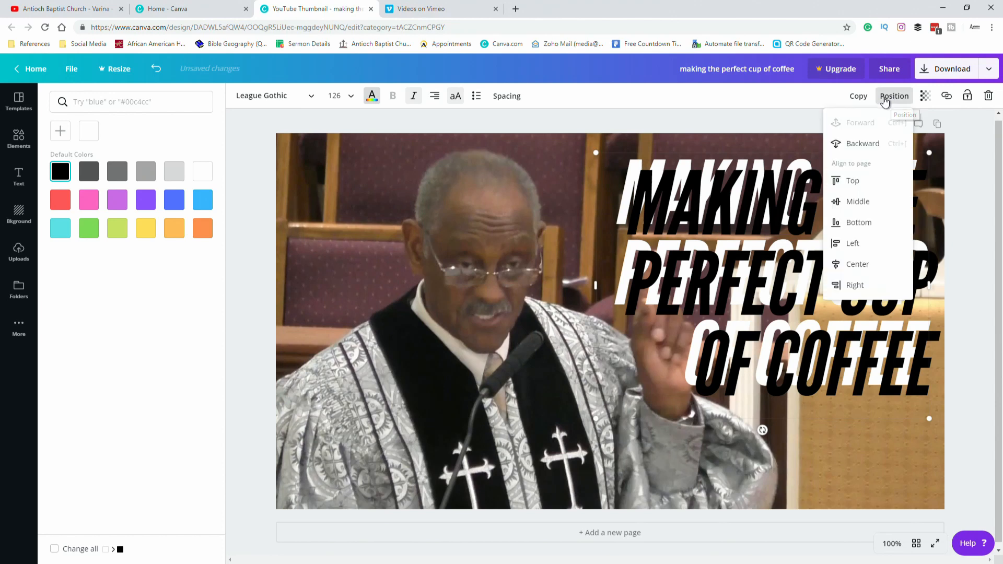
click(862, 144)
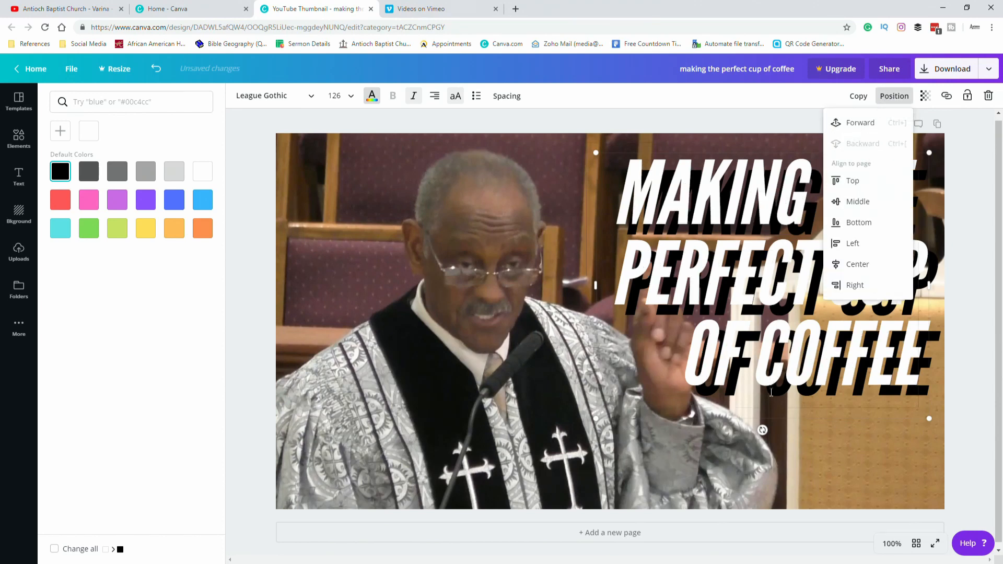
Offset the white title slightly down and right so the black copy forms a drop shadow.
click(970, 208)
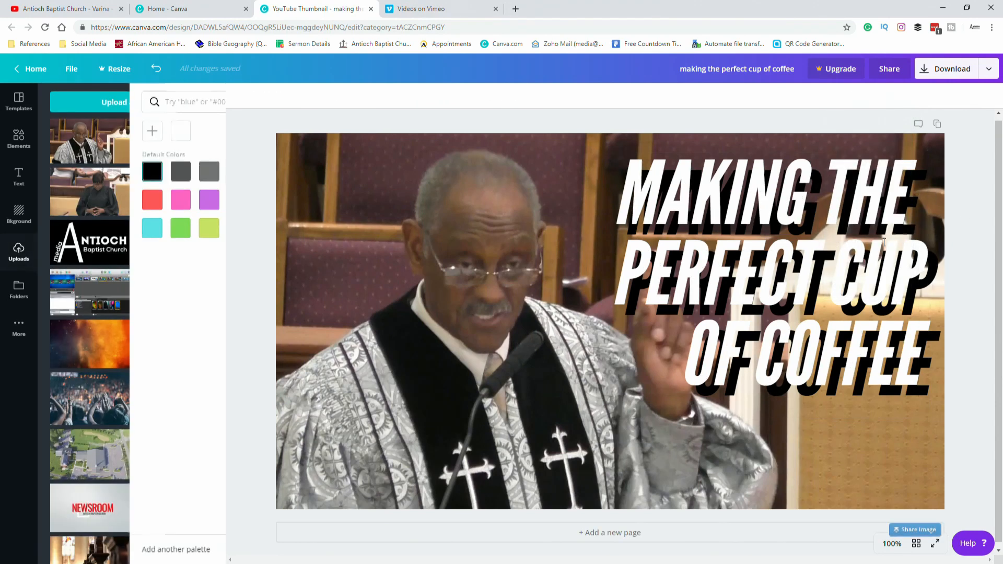
drag(812, 308, 818, 315)
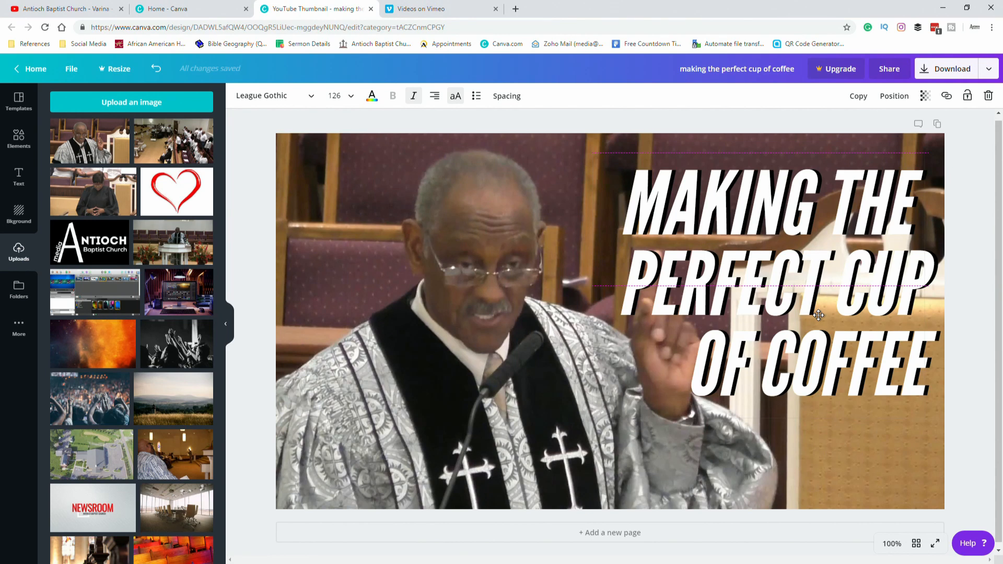
Switch to the Vimeo videos list tab.
drag(818, 315, 819, 315)
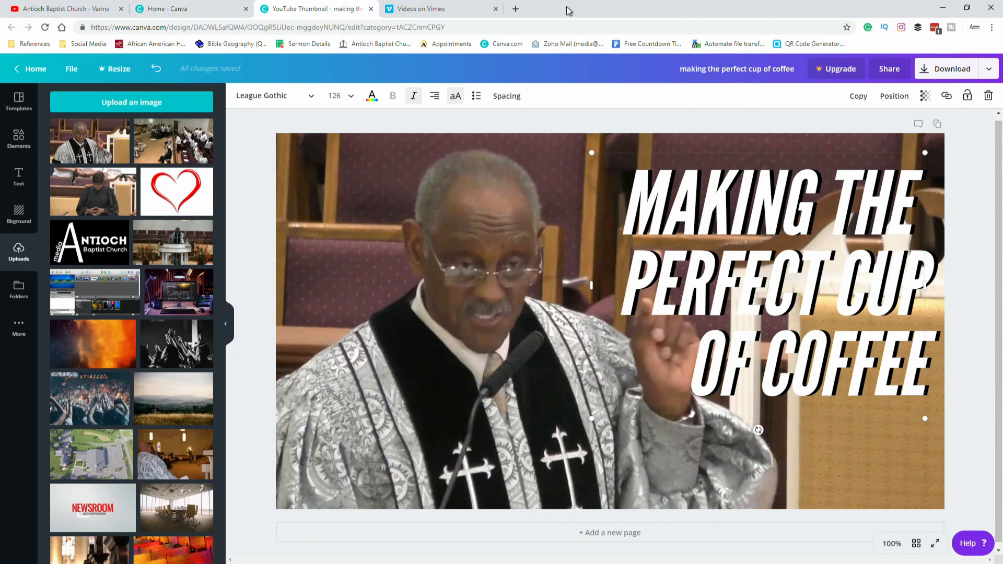
click(475, 9)
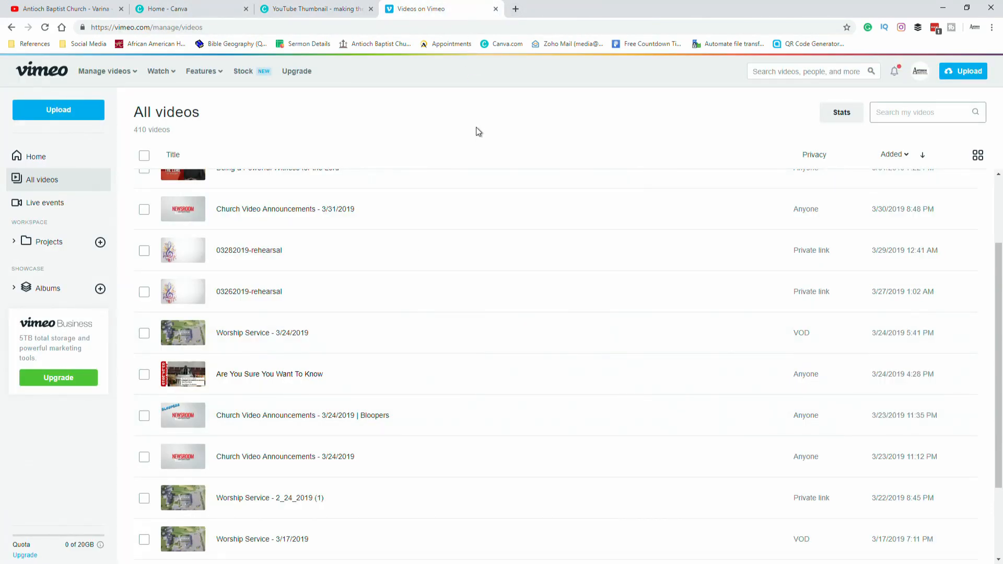
Return to the thumbnail design and replace the white title's text with "ARE YOU SURE YOU WANT TO KNOW".
click(311, 14)
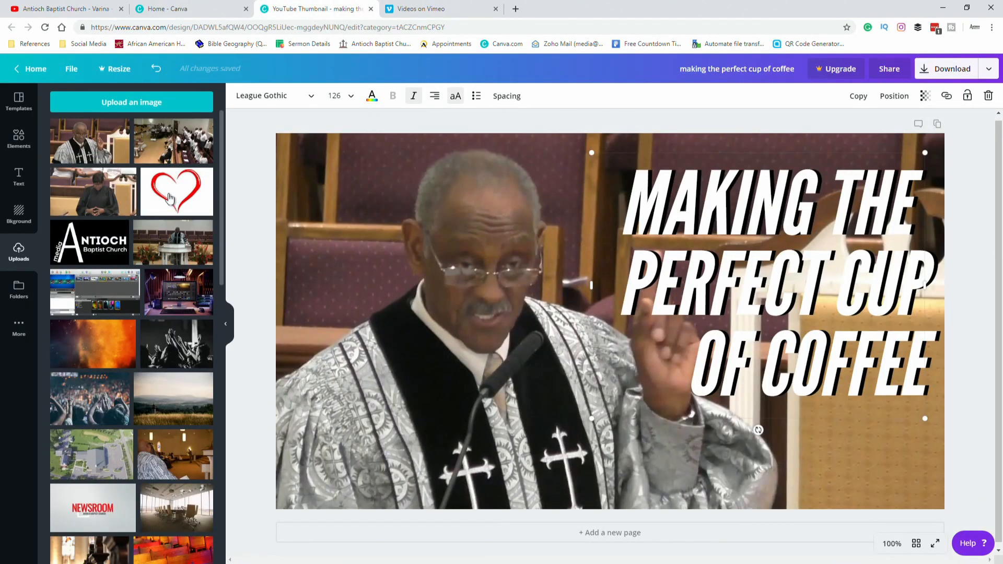
double_click(719, 221)
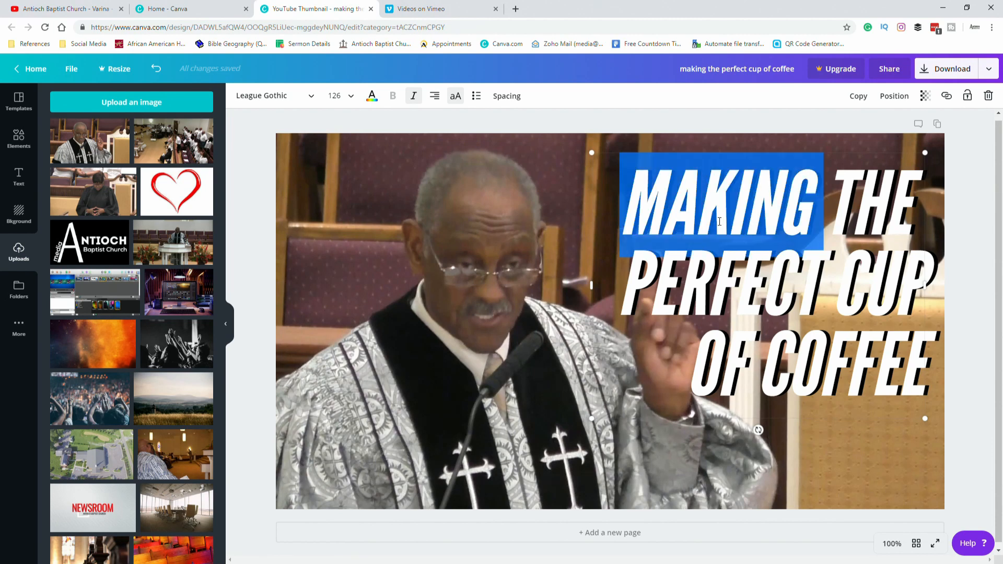
key(ctrl+a)
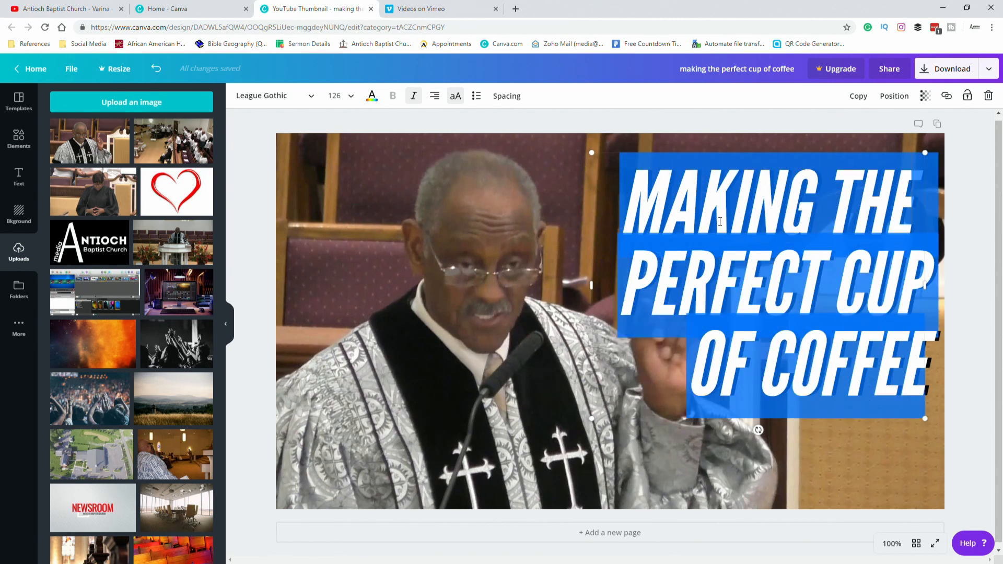
text(ARE)
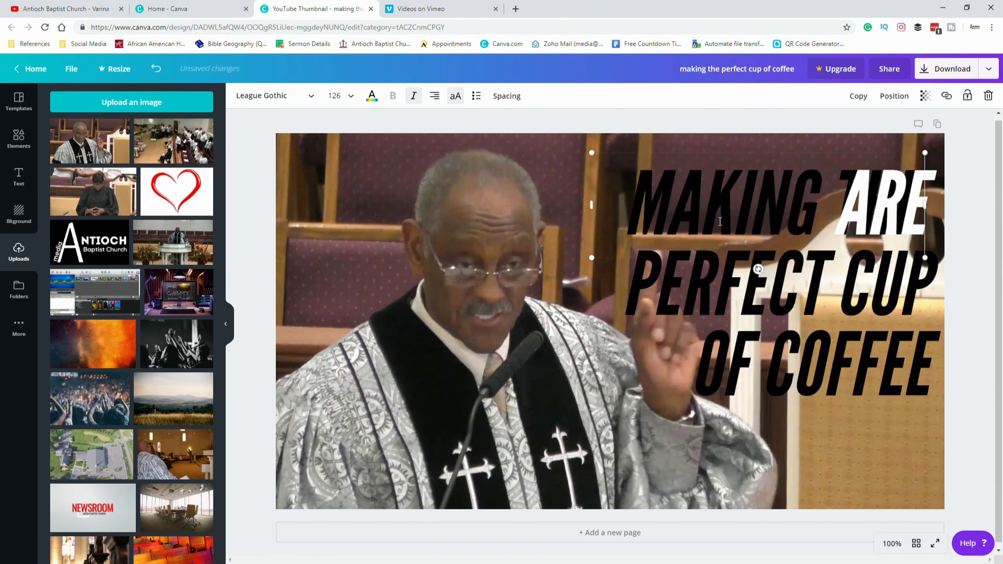
text( YOU)
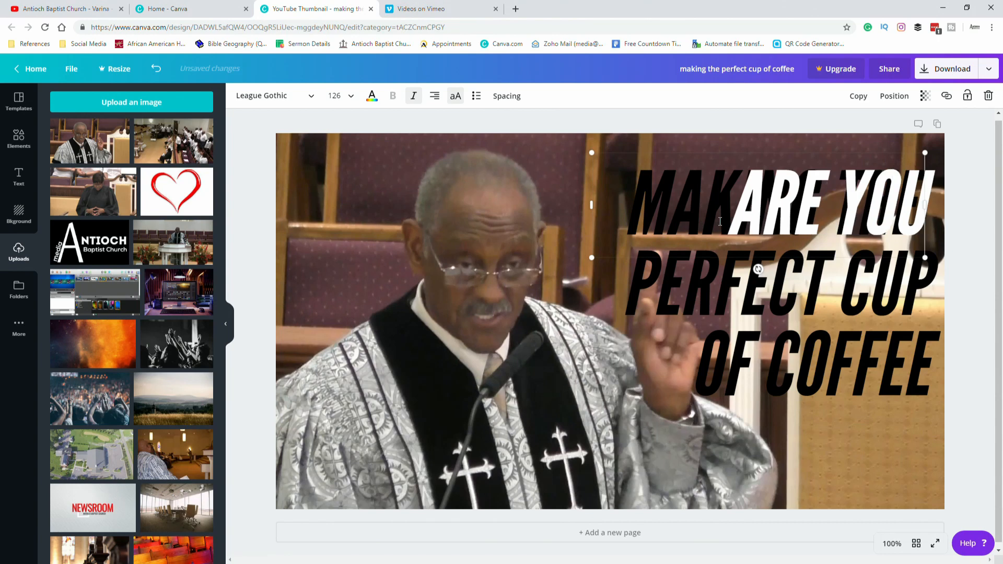
text( SURE YOU)
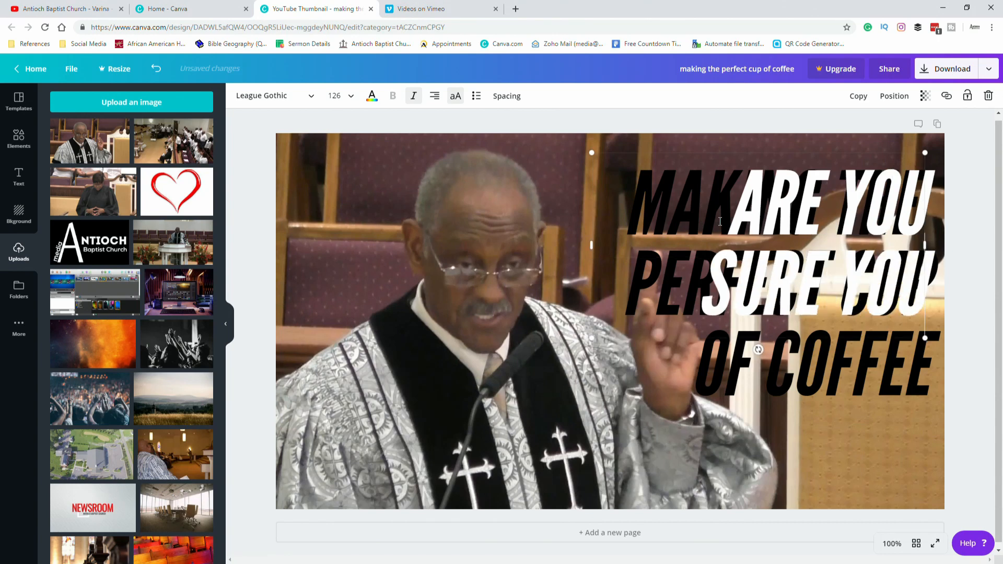
text( WANT TO)
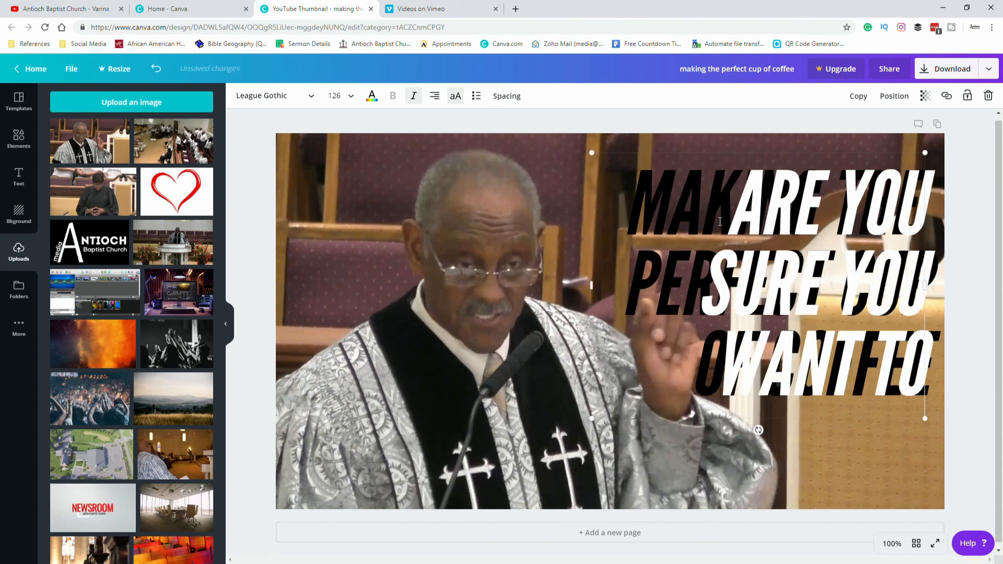
text( KNOW)
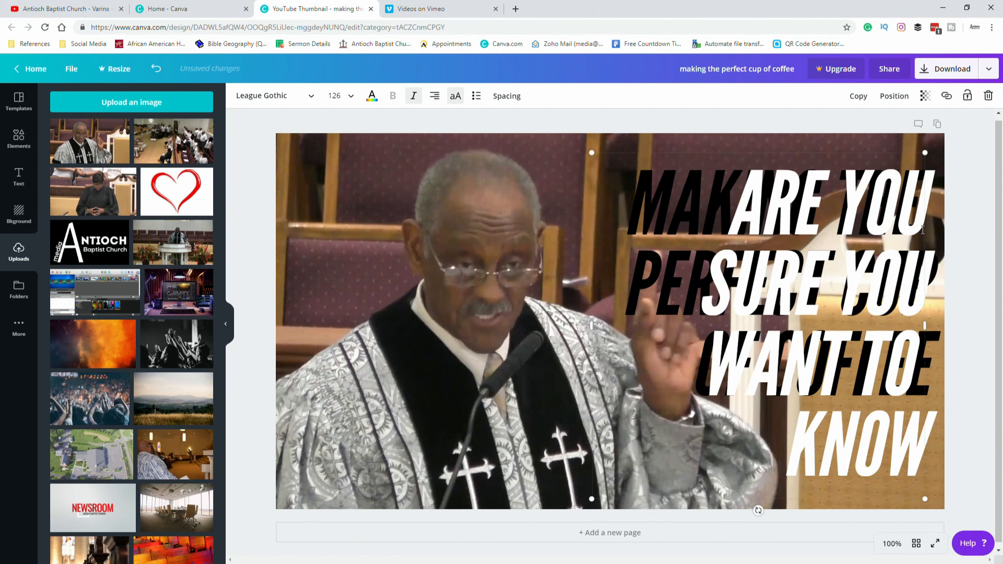
Remove the leftover line breaks so the white title wraps as "ARE YOU SURE / YOU WANT / TO KNOW".
key(Delete)
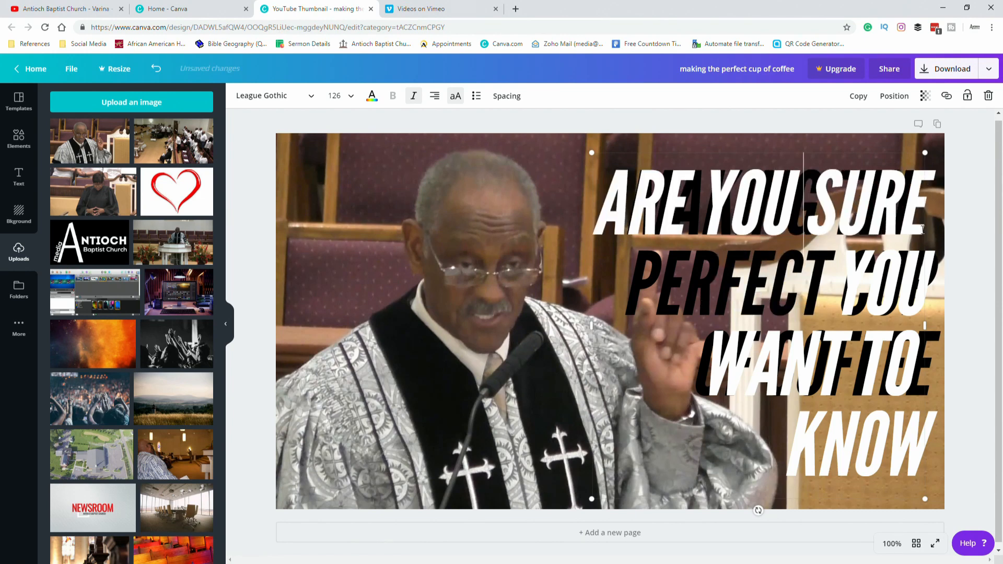
key(Down)
key(Right)
key(ctrl+z)
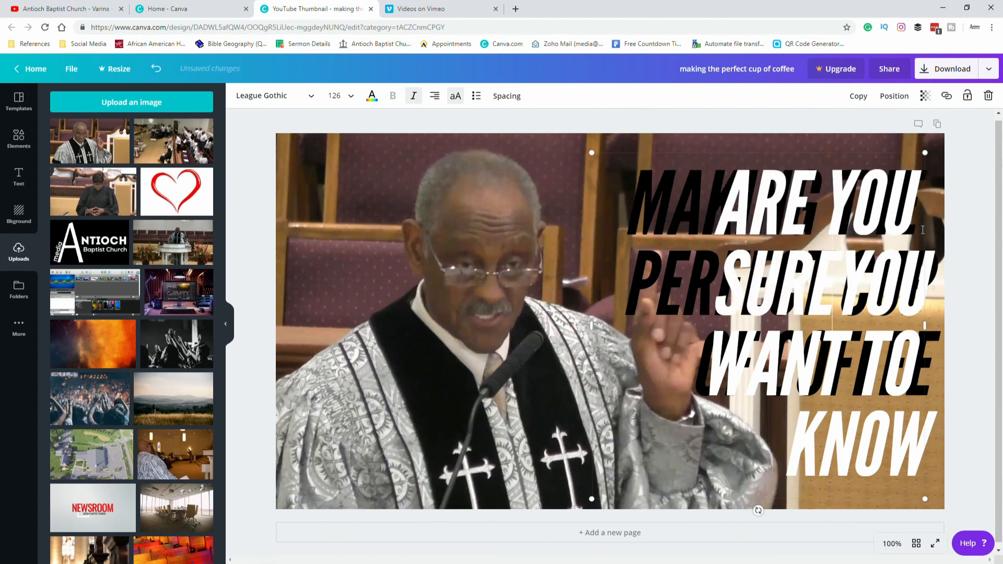
key(Right)
key(Right)
key(Right)
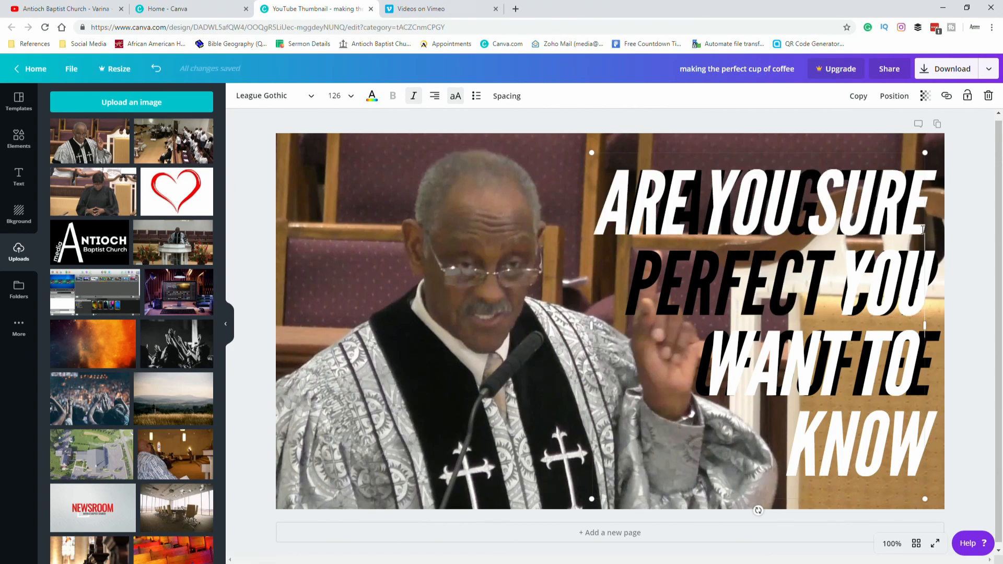
key(Delete)
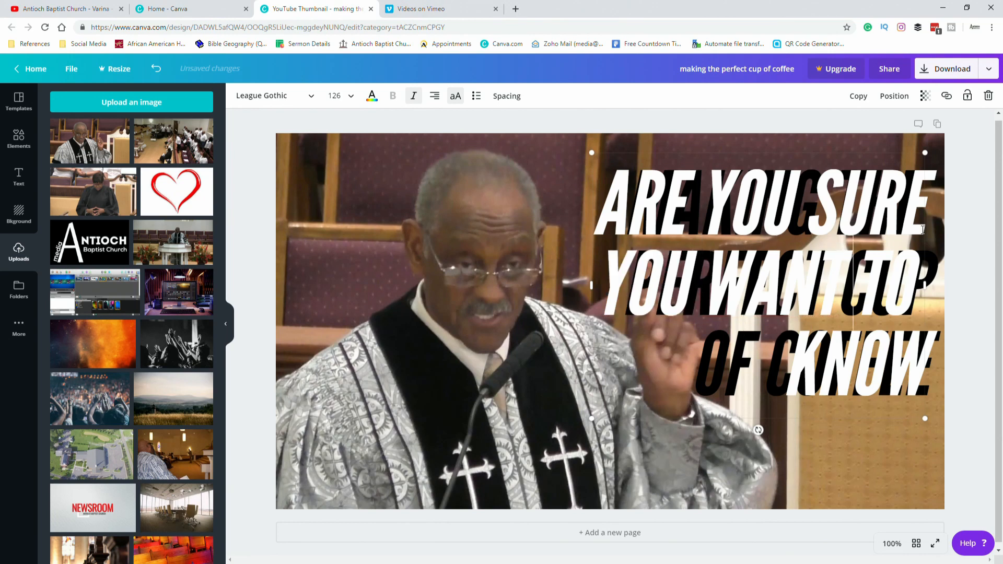
key(BackSpace)
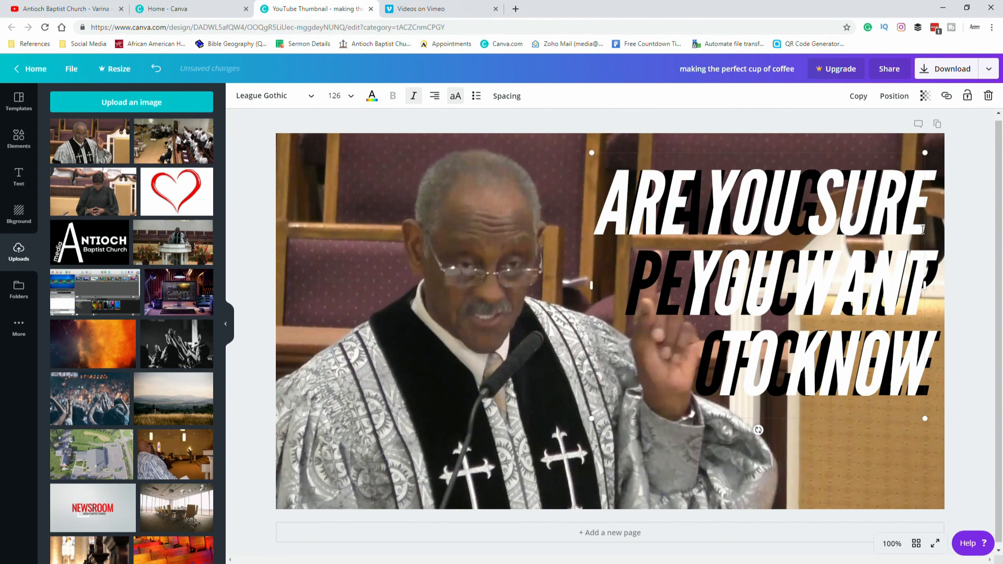
key(ctrl+a)
key(ctrl+c)
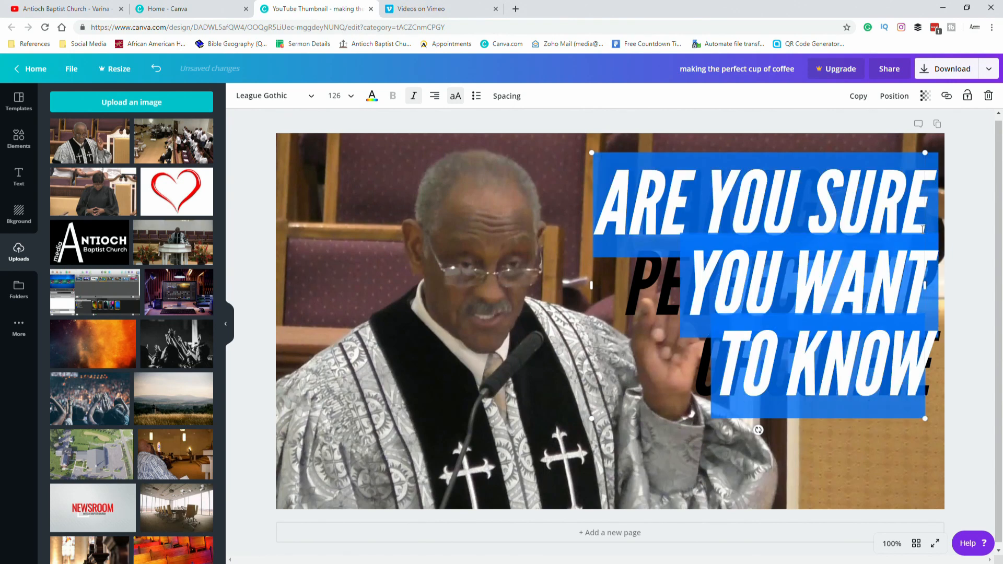
click(951, 242)
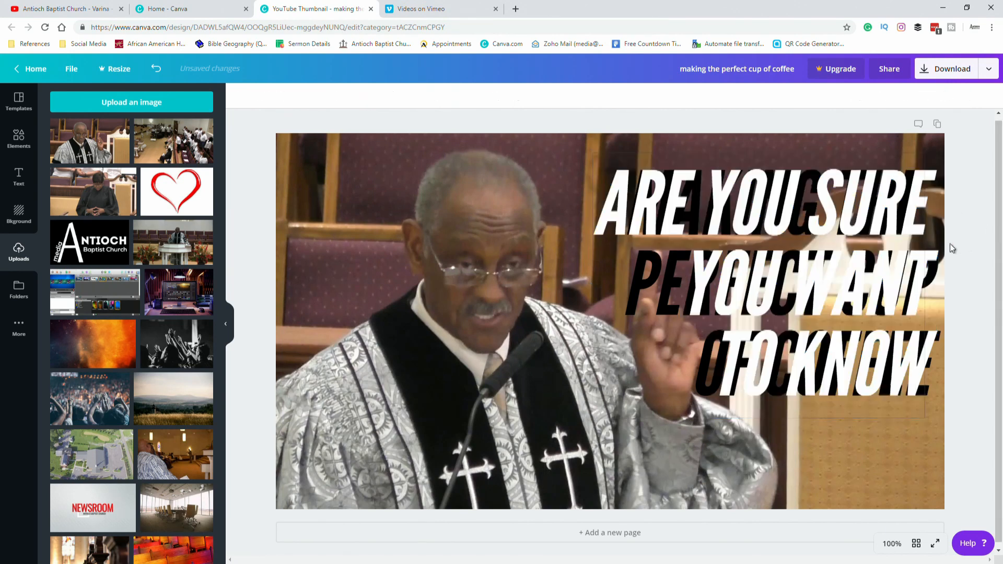
Paste the new title text into the black shadow copy and realign the white title over it.
click(675, 281)
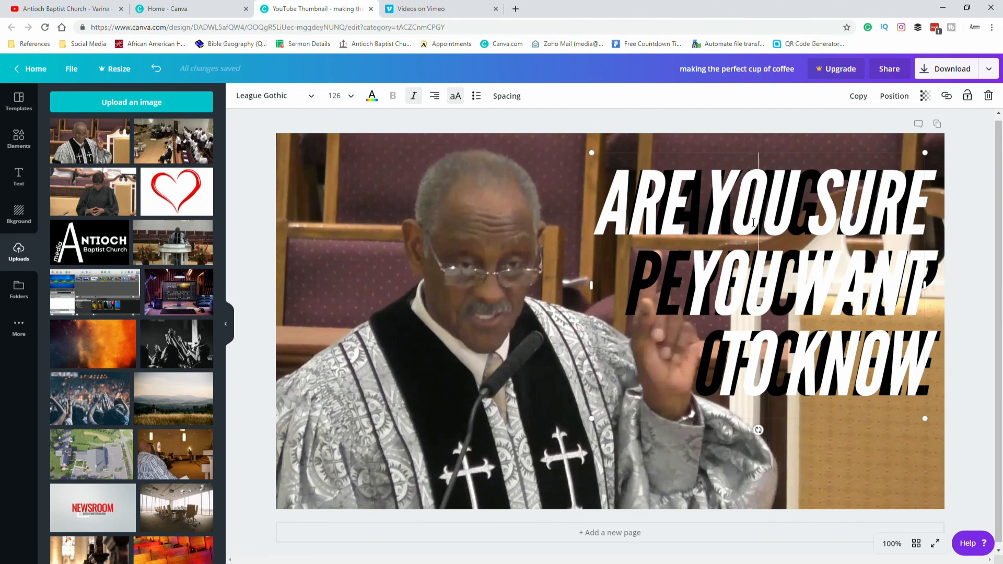
drag(753, 222, 679, 261)
click(962, 242)
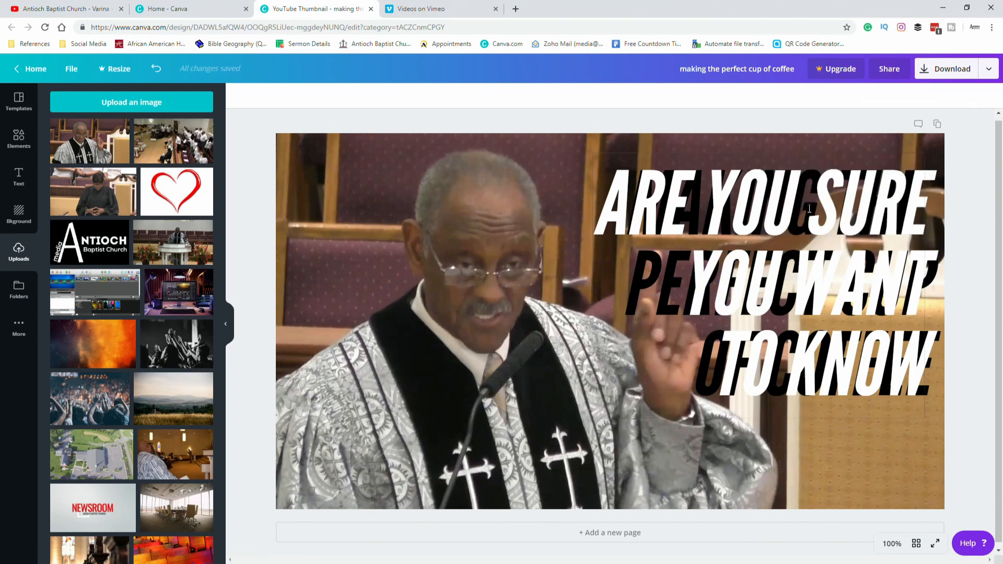
drag(809, 198, 681, 284)
click(712, 202)
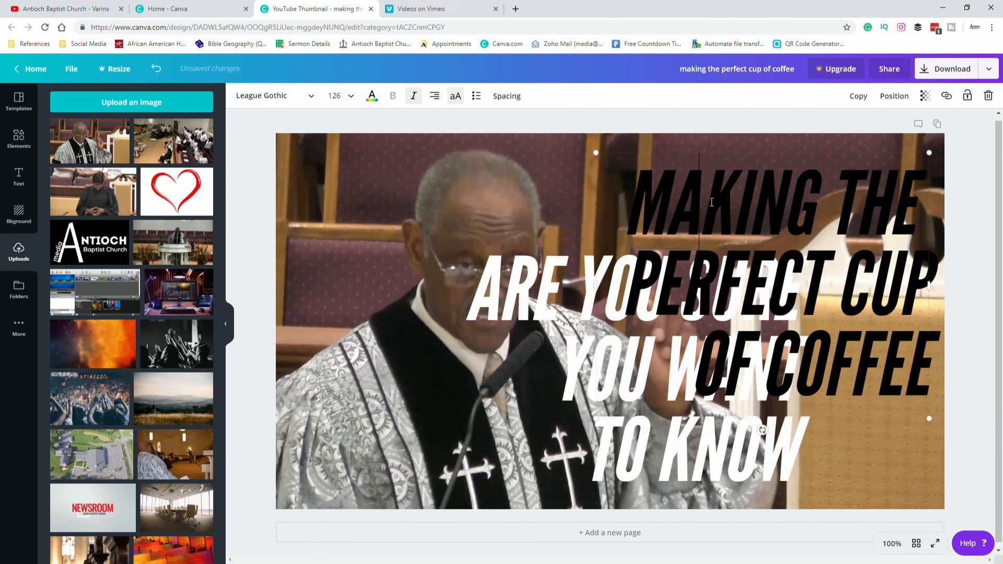
key(ctrl+a)
key(ctrl+v)
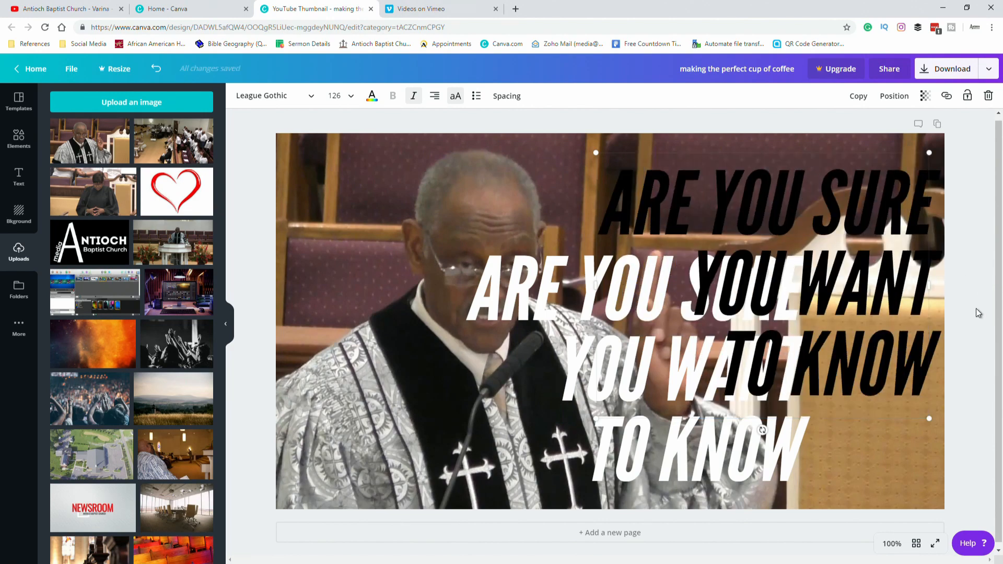
drag(614, 381, 738, 290)
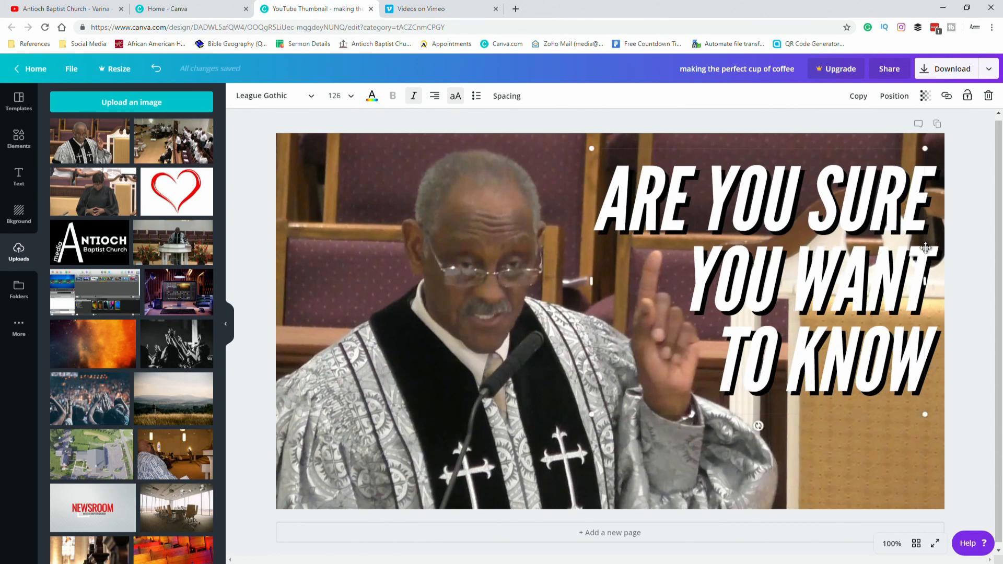
click(965, 222)
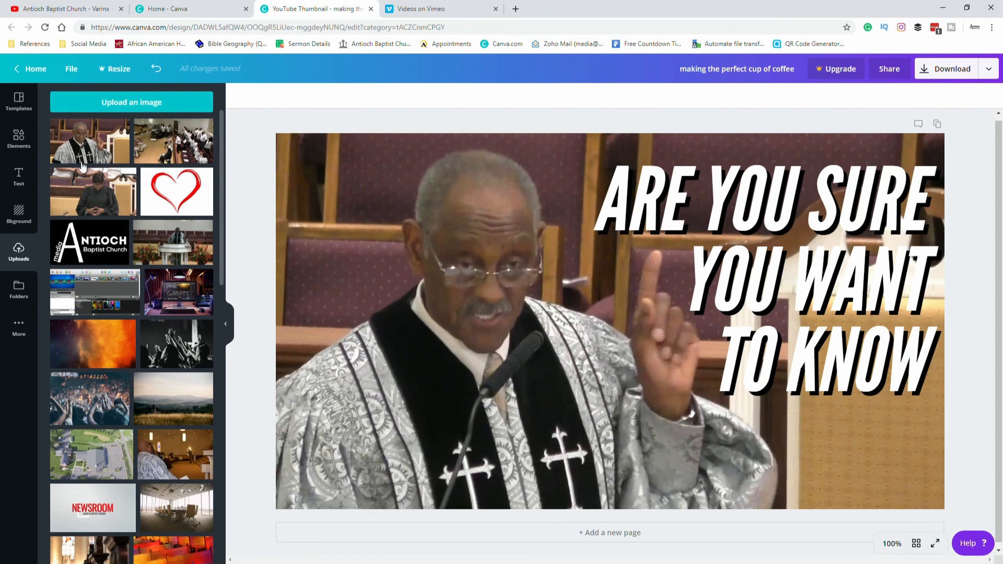
Add a square shape to the thumbnail and open its color options.
click(20, 140)
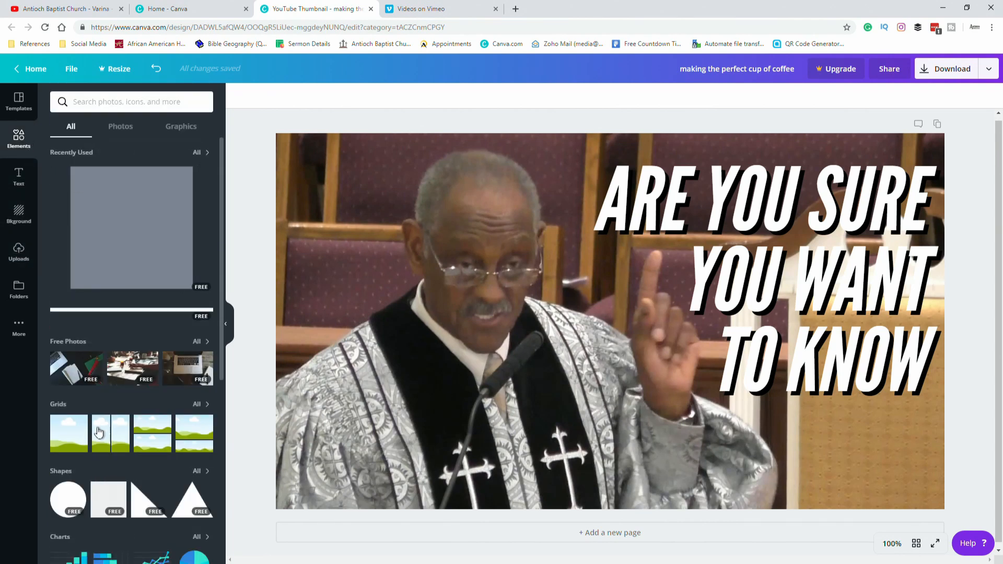
click(112, 501)
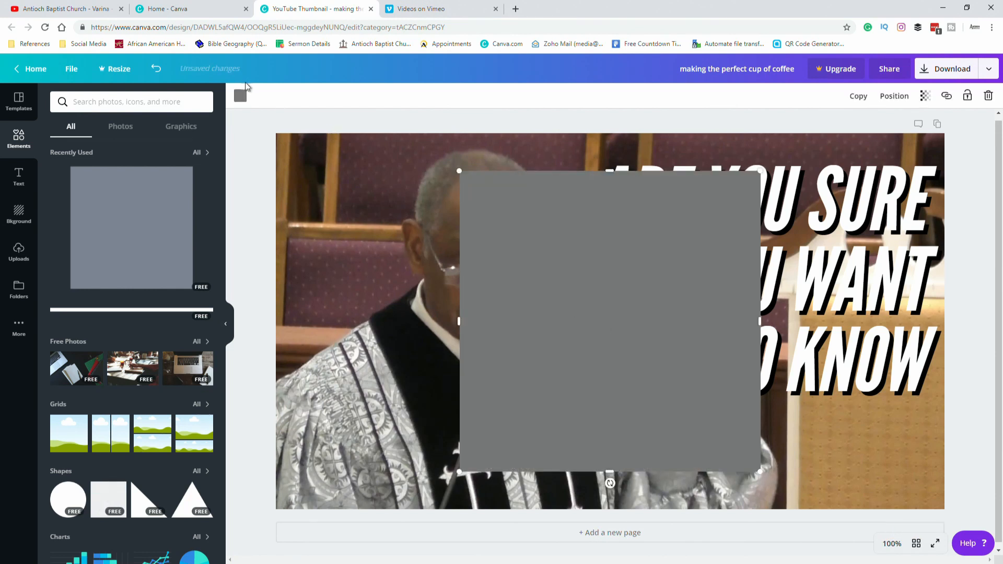
click(240, 99)
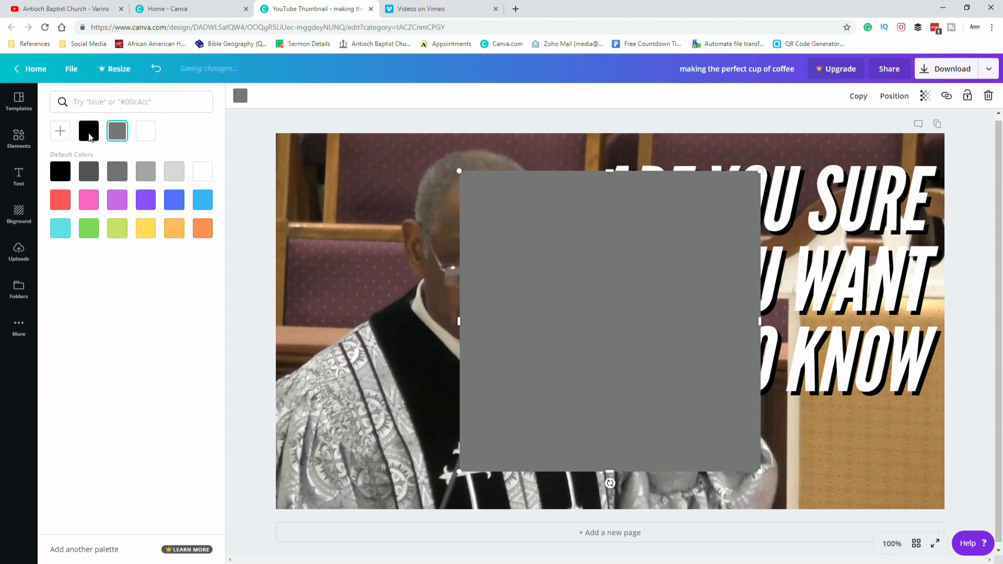
Look up the red color code used in the earlier "Being a Powerful Witness for the Lord" design.
click(200, 9)
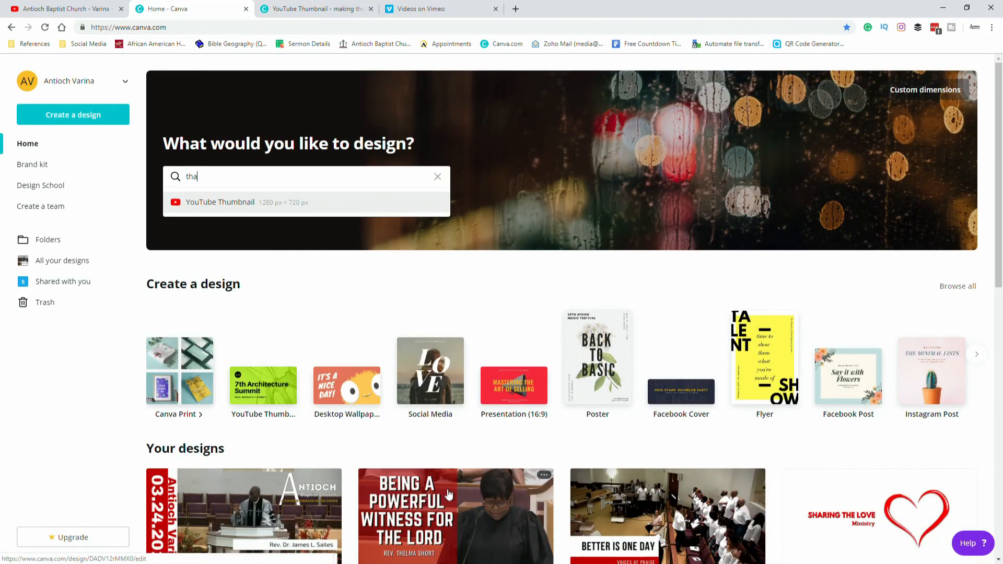
click(448, 494)
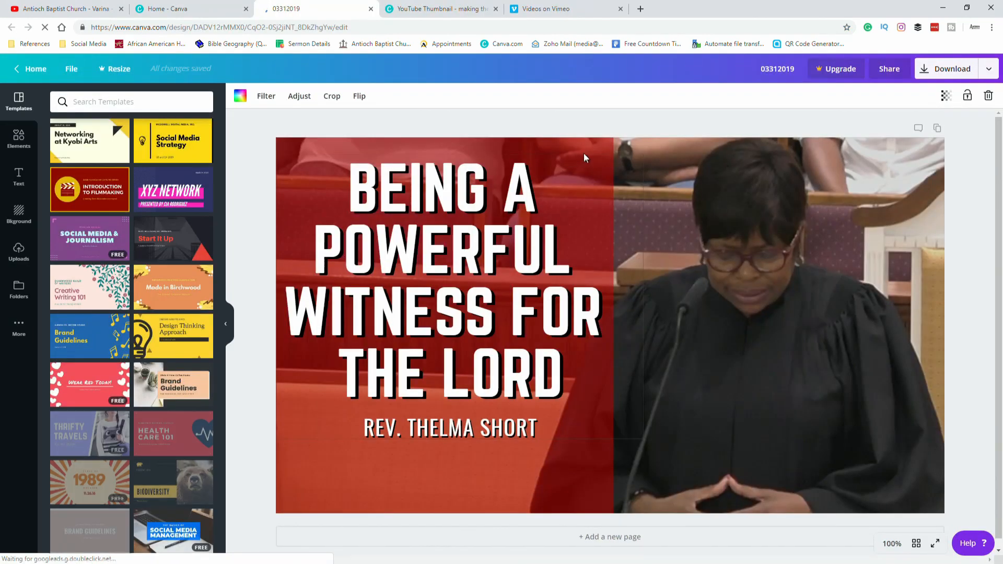
click(360, 116)
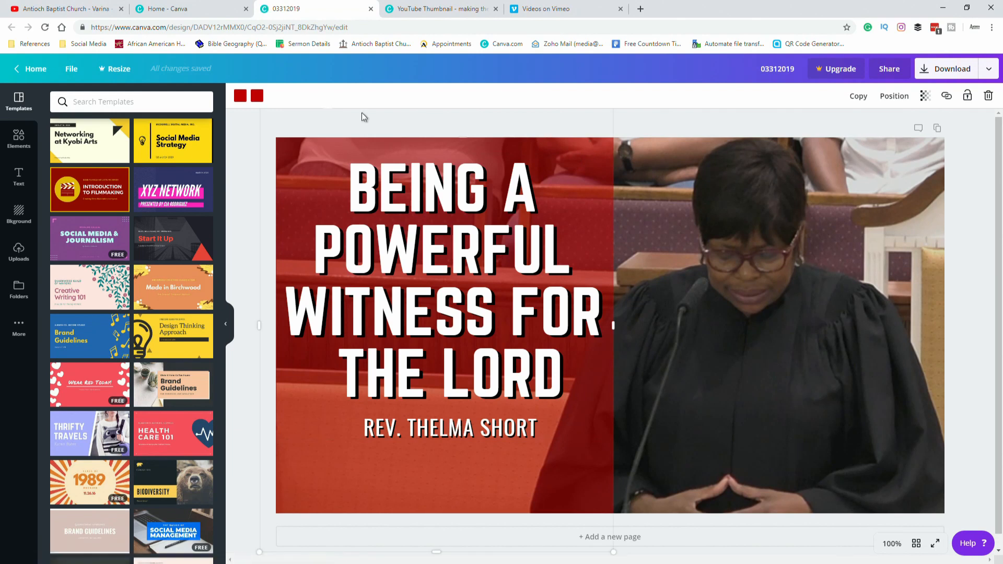
click(256, 95)
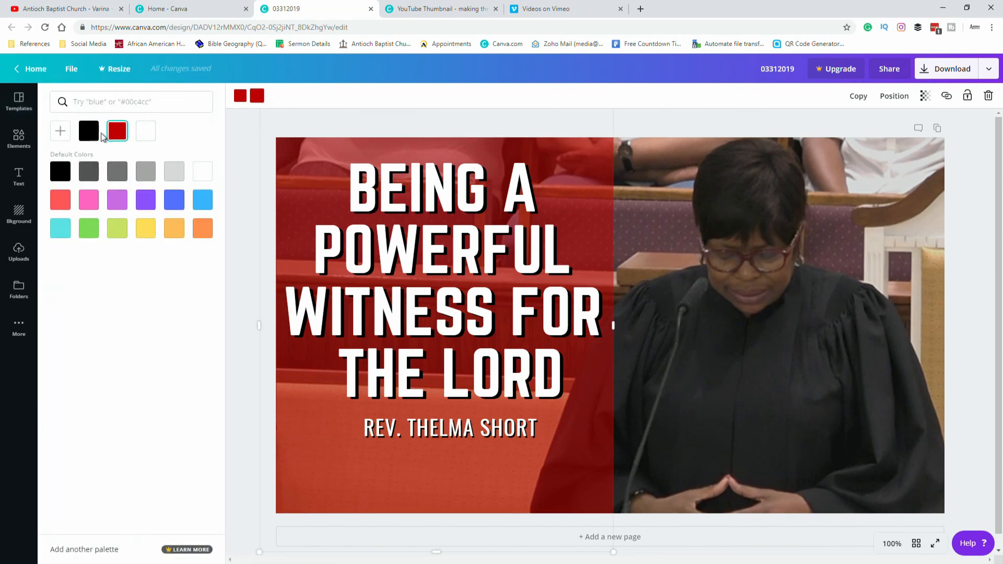
click(60, 131)
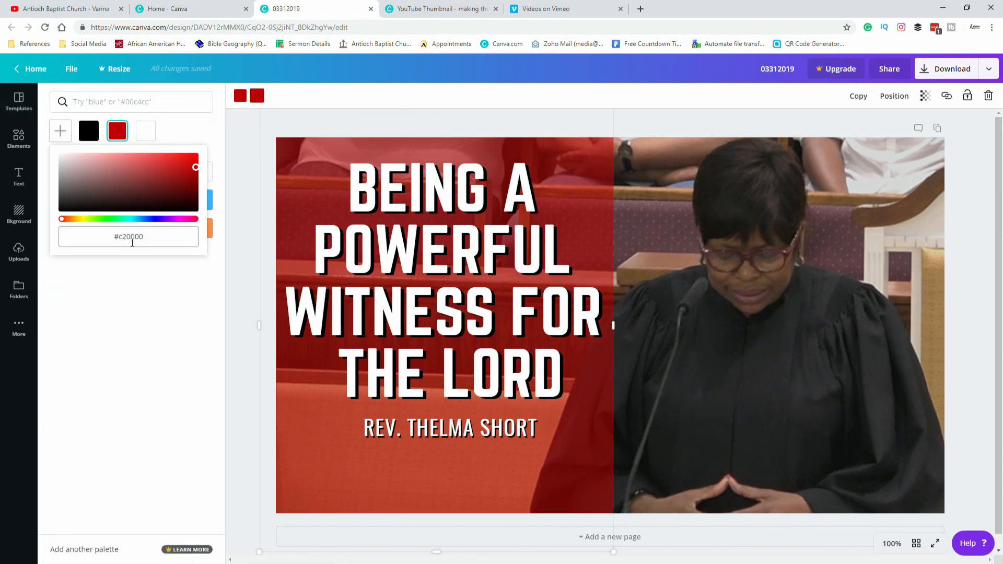
click(371, 9)
click(349, 15)
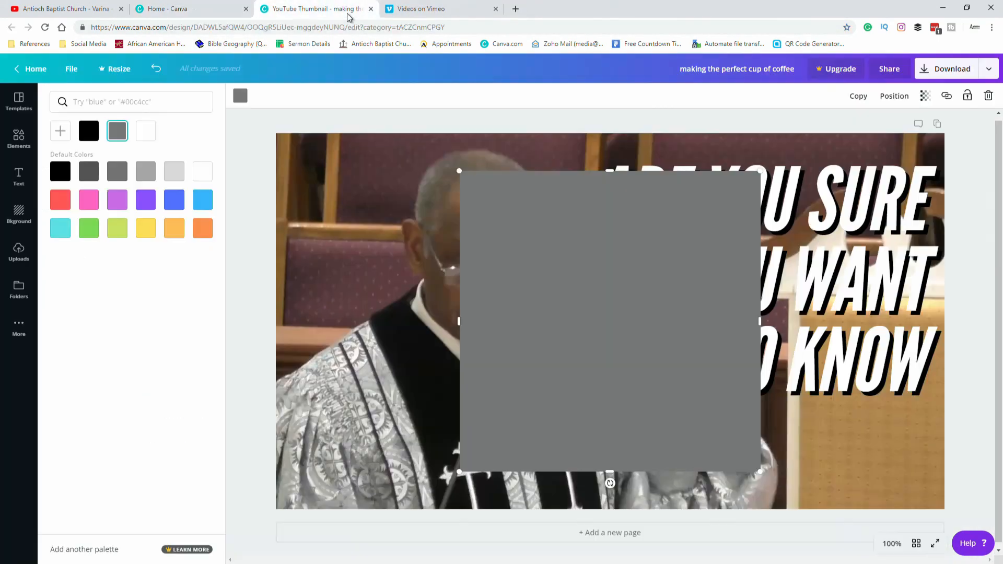
Set the square's color to #c20000 and move it toward the upper right of the canvas.
click(239, 97)
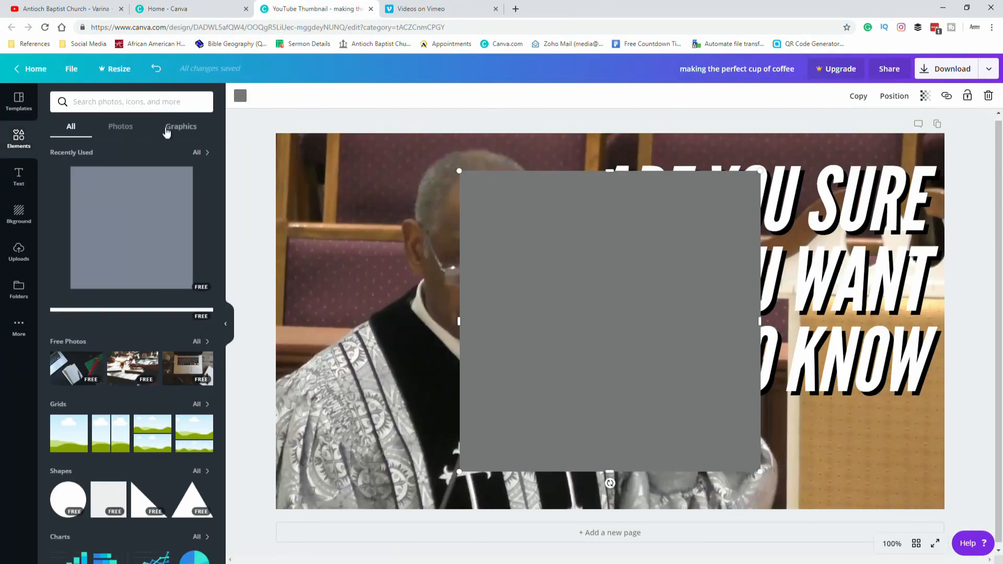
click(238, 98)
click(60, 132)
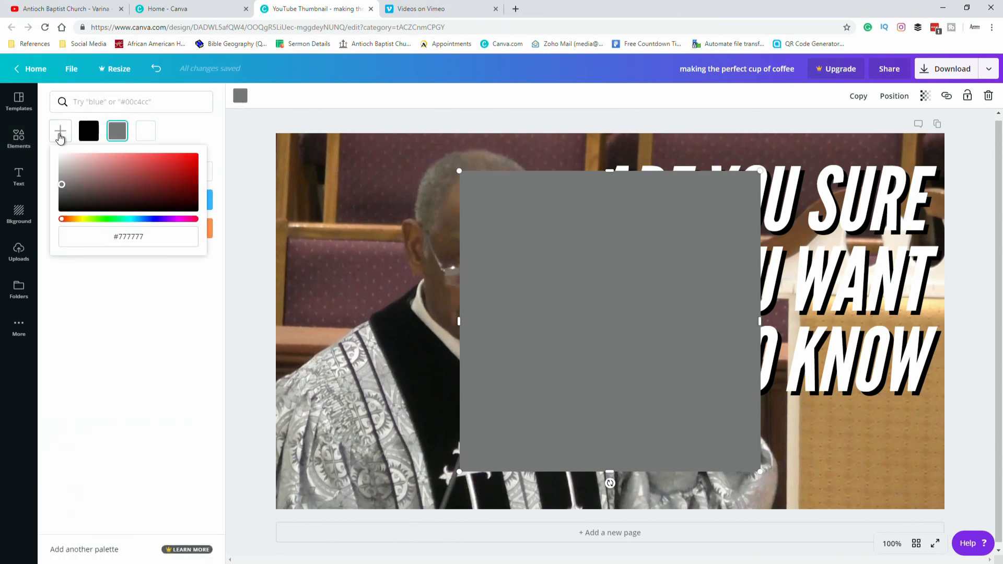
drag(118, 237, 156, 237)
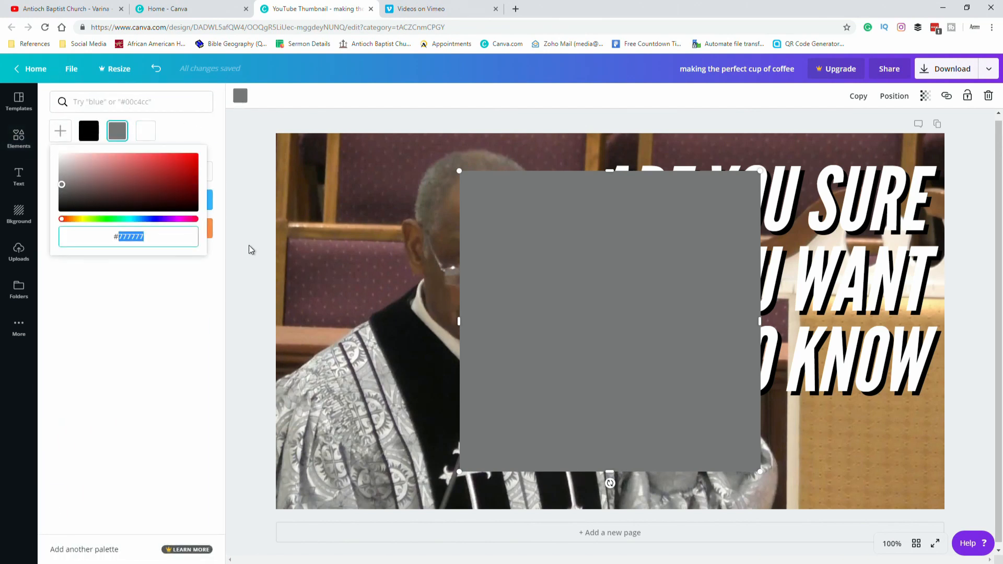
text(c20000)
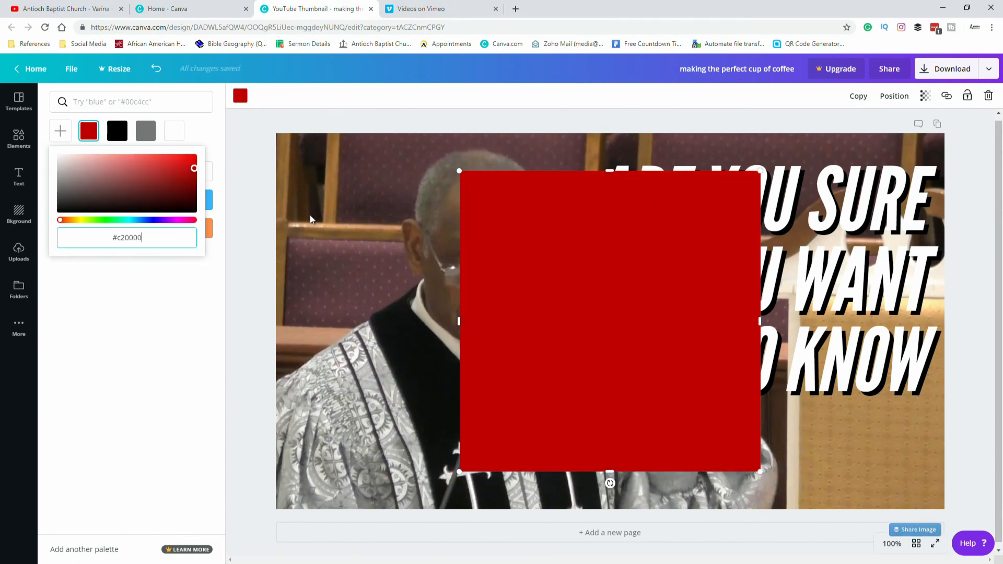
click(253, 187)
drag(505, 296, 635, 249)
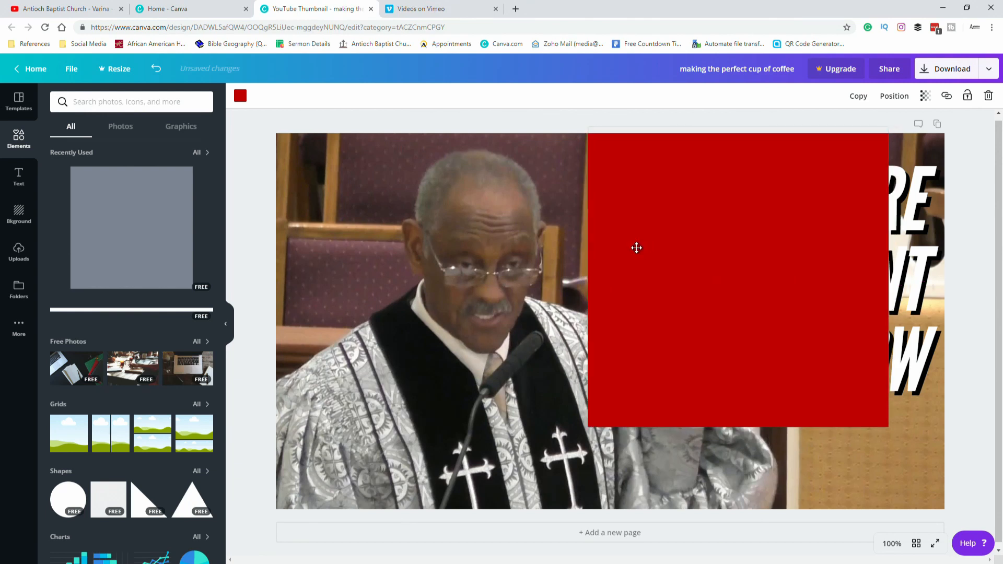
Stretch the red square to cover the right side of the thumbnail and send it backward behind the title text.
drag(887, 427, 965, 560)
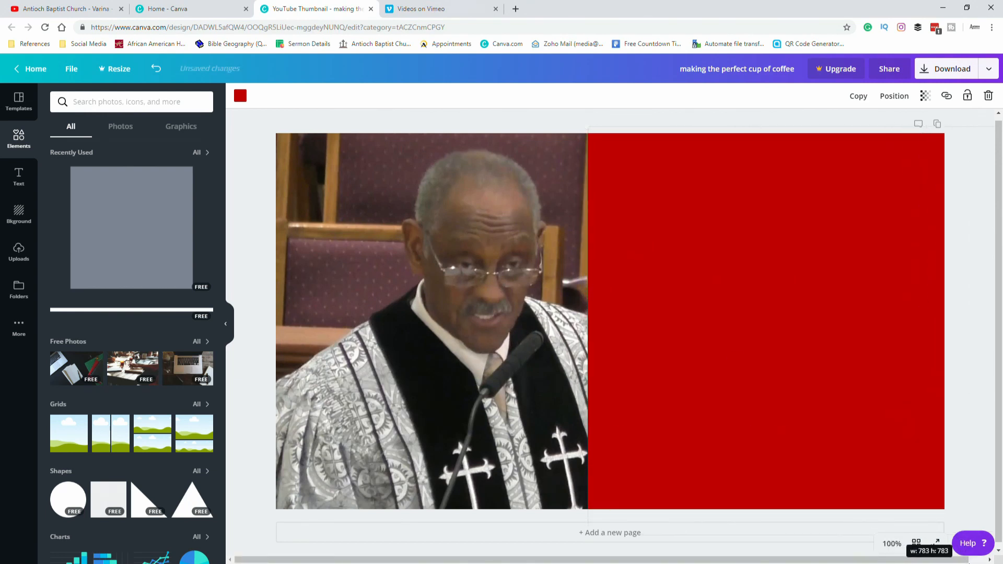
click(897, 98)
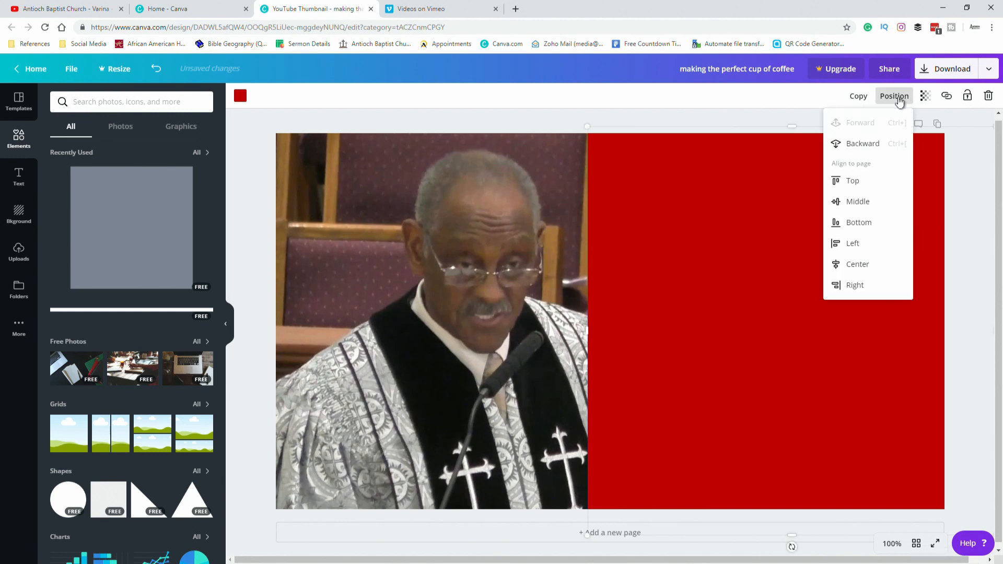
click(882, 147)
click(880, 150)
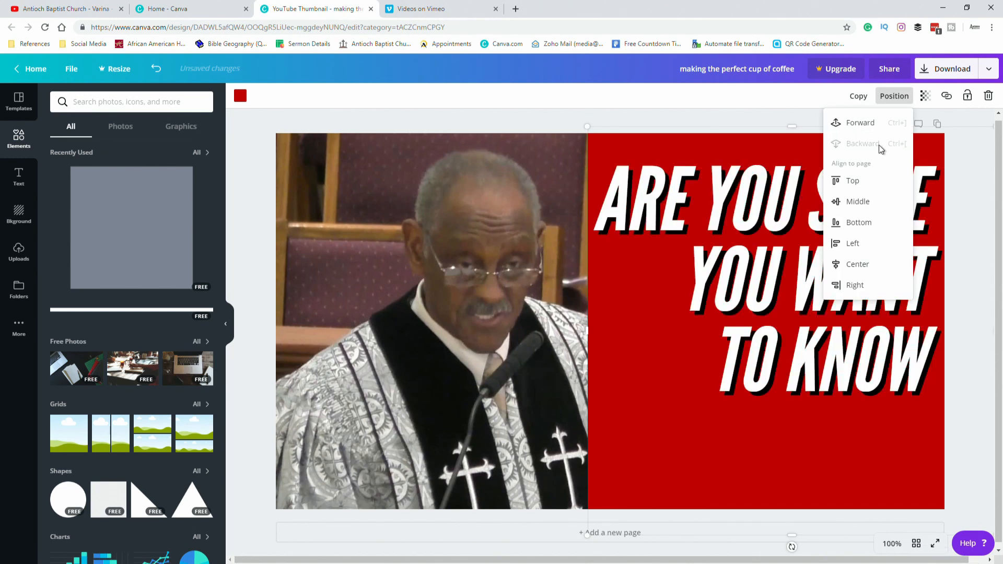
click(969, 235)
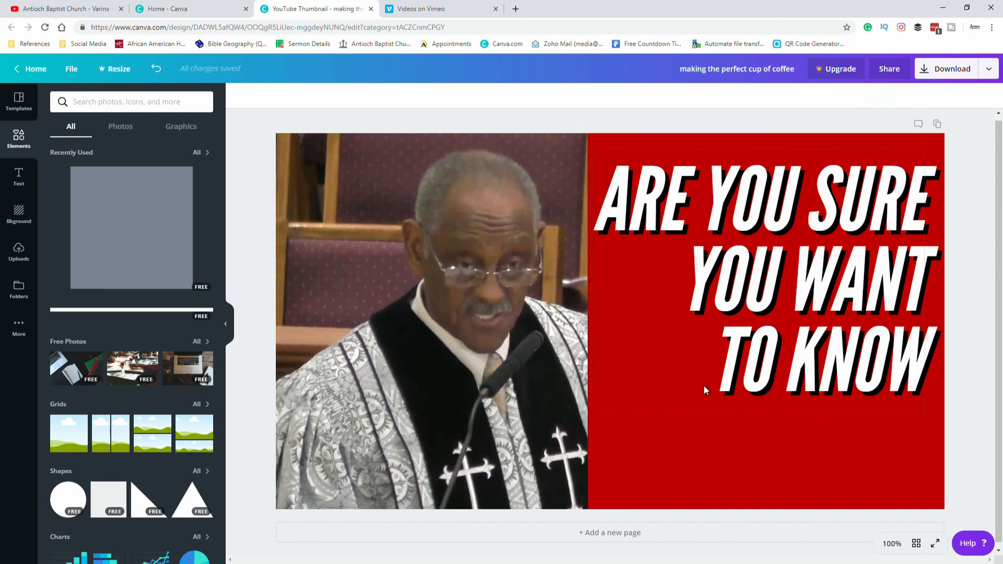
Set the red square's transparency to 53 so the sermon frame shows through.
click(680, 142)
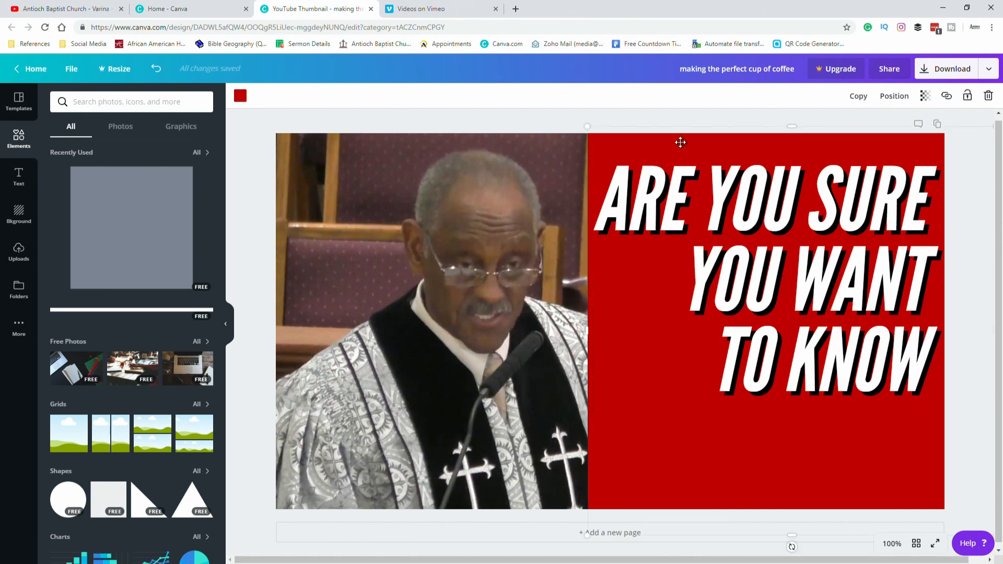
click(925, 97)
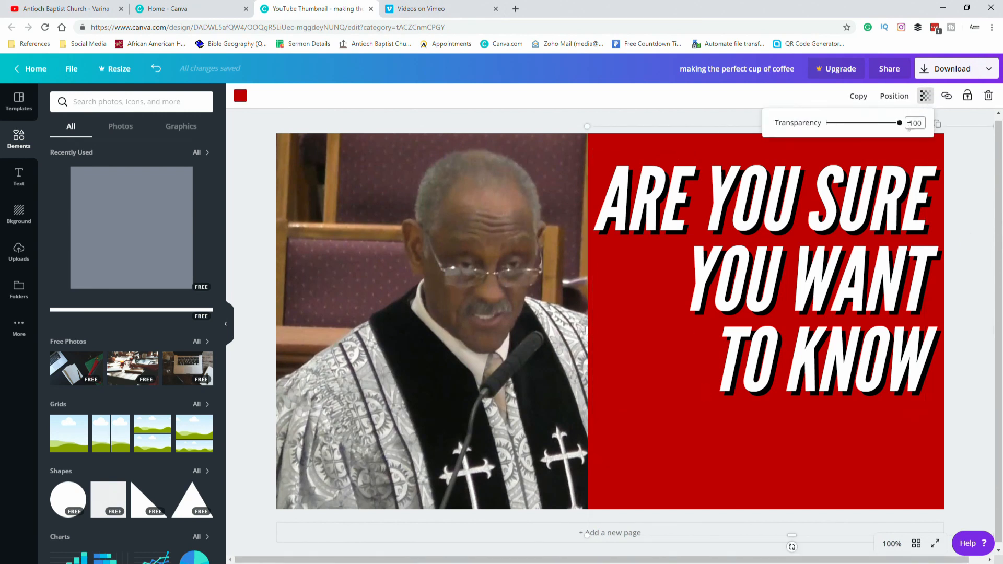
drag(902, 123, 876, 134)
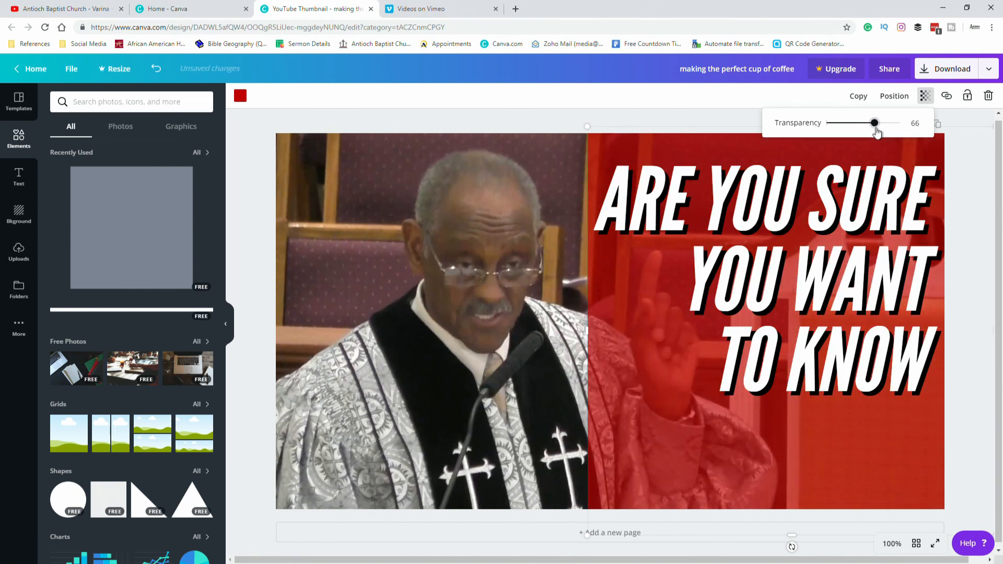
drag(876, 133, 866, 133)
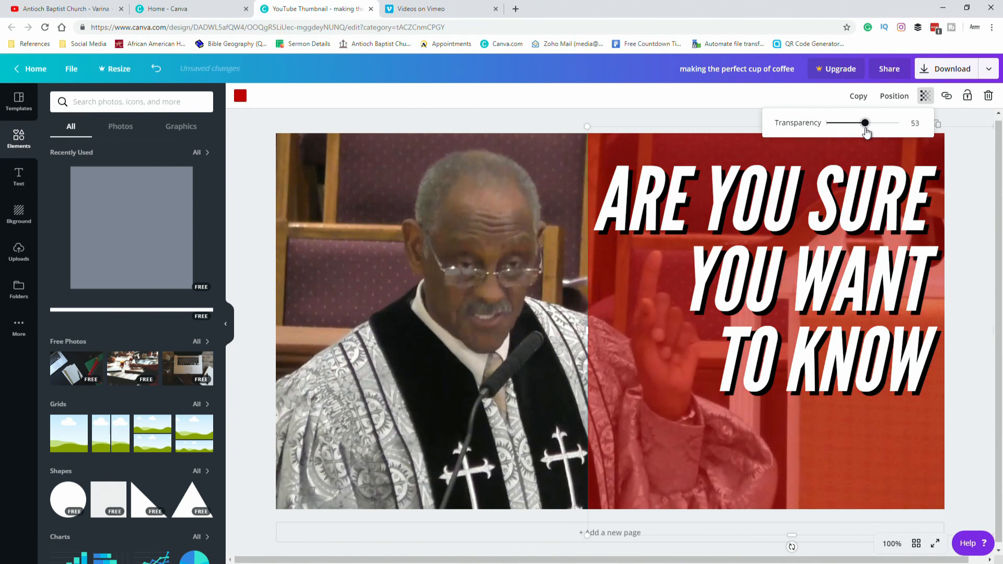
click(983, 185)
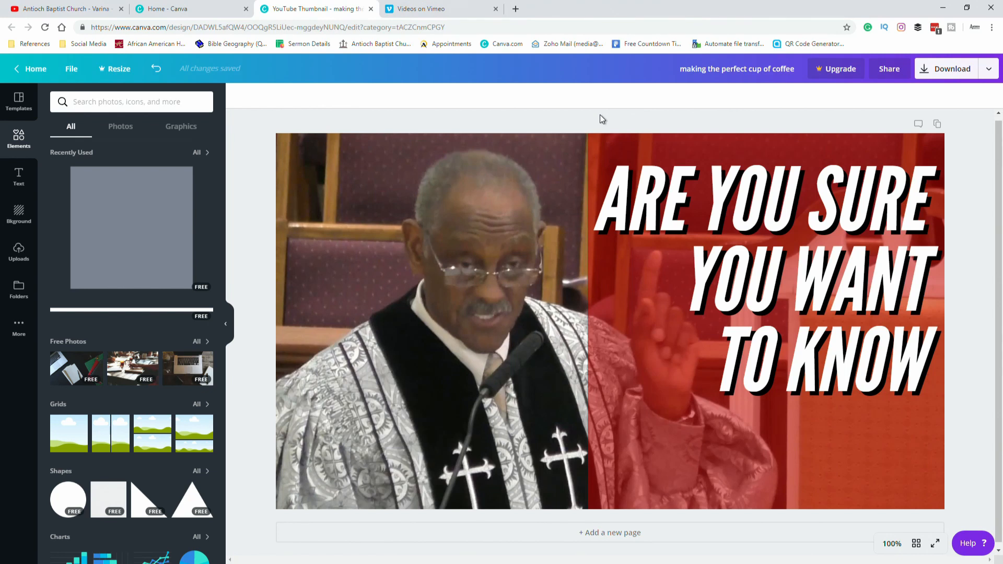
Select the red square together with the title layers and nudge them slightly to the left.
drag(610, 119, 728, 334)
drag(774, 277, 768, 281)
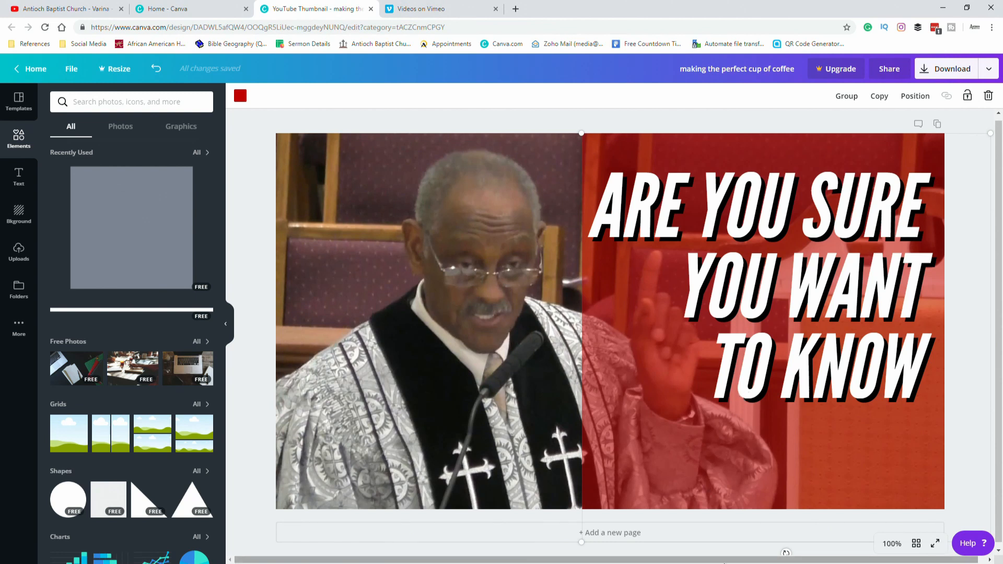
click(894, 544)
click(894, 443)
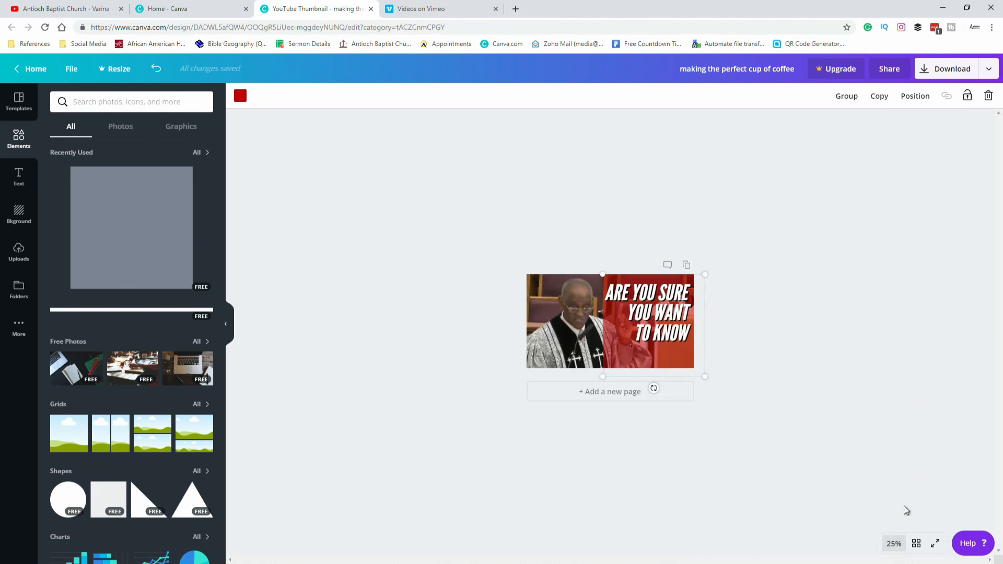